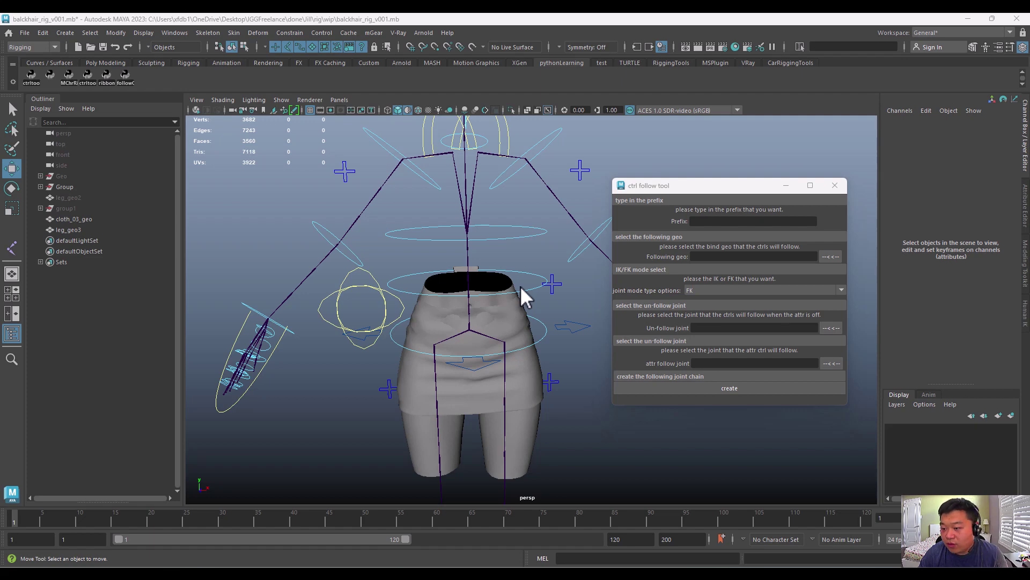
- Select the leg_geo3 body mesh and launch the ctrl follow tool script
{"action": "left_click_drag", "start_coordinate": [513, 284], "coordinate": [477, 281], "text": "alt"}
{"action": "middle_click_drag", "start_coordinate": [478, 281], "coordinate": [472, 251], "text": "alt"}
{"action": "mouse_move", "coordinate": [472, 250]}
{"action": "left_mouse_down", "text": "alt"}
{"action": "mouse_move", "coordinate": [443, 253]}
{"action": "mouse_move", "coordinate": [461, 240]}
{"action": "left_mouse_up", "text": "alt"}
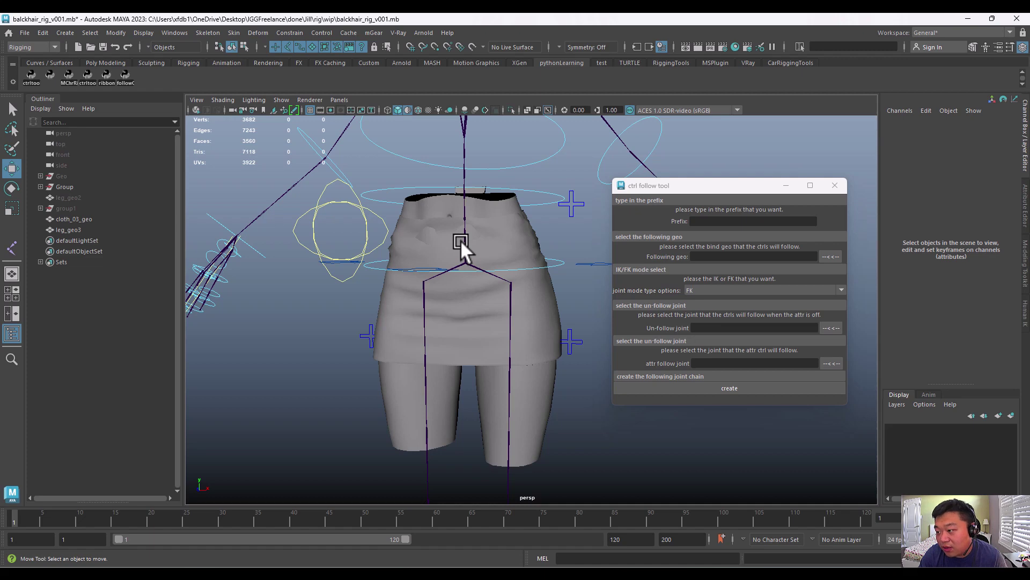
{"action": "left_click_drag", "start_coordinate": [465, 295], "coordinate": [458, 250], "text": "alt"}
{"action": "left_click_drag", "start_coordinate": [507, 327], "coordinate": [514, 359], "text": "alt"}
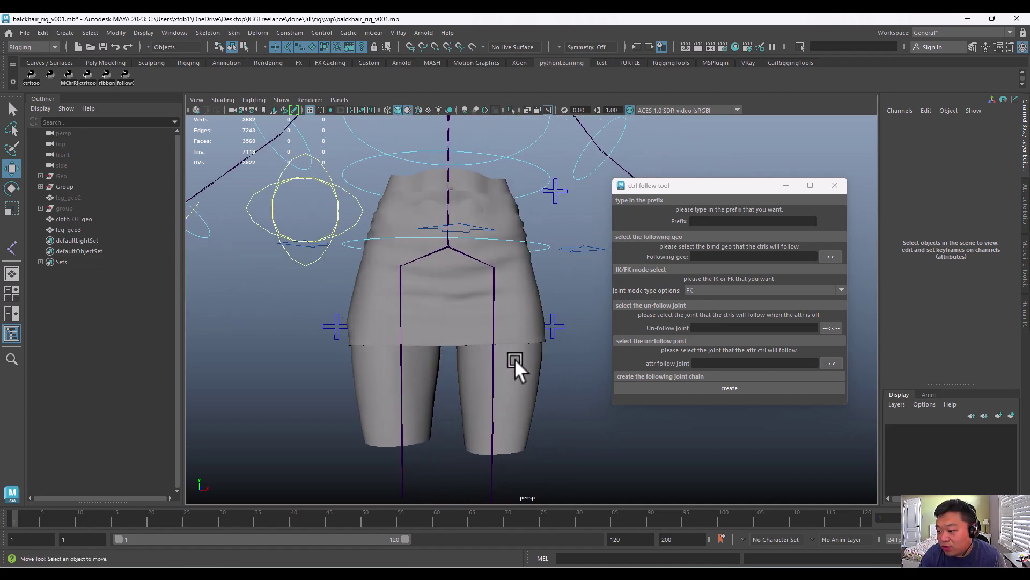
{"action": "left_click", "coordinate": [513, 360]}
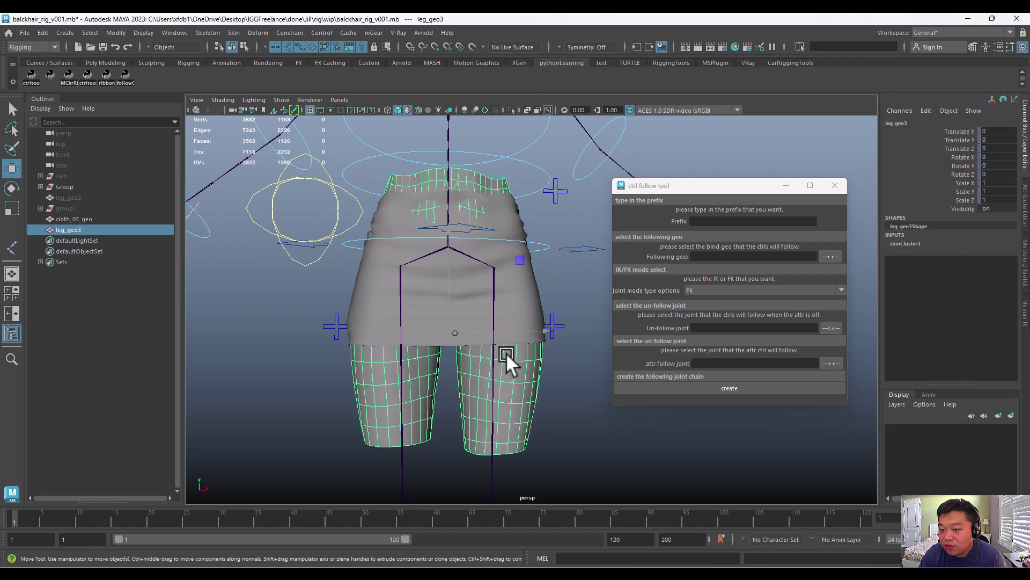
{"action": "left_click_drag", "start_coordinate": [474, 337], "coordinate": [322, 252], "text": "alt"}
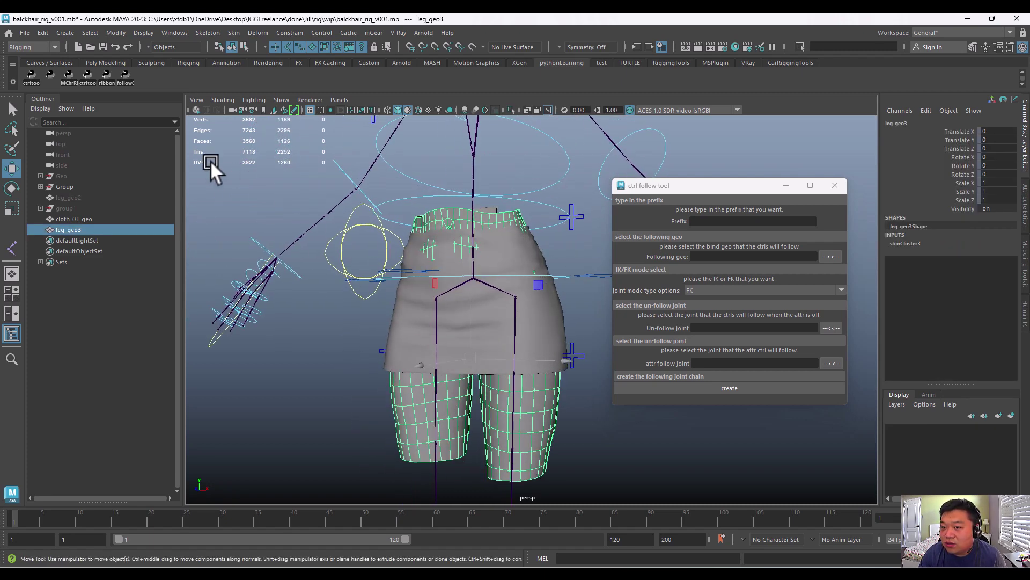
{"action": "left_click", "coordinate": [123, 76]}
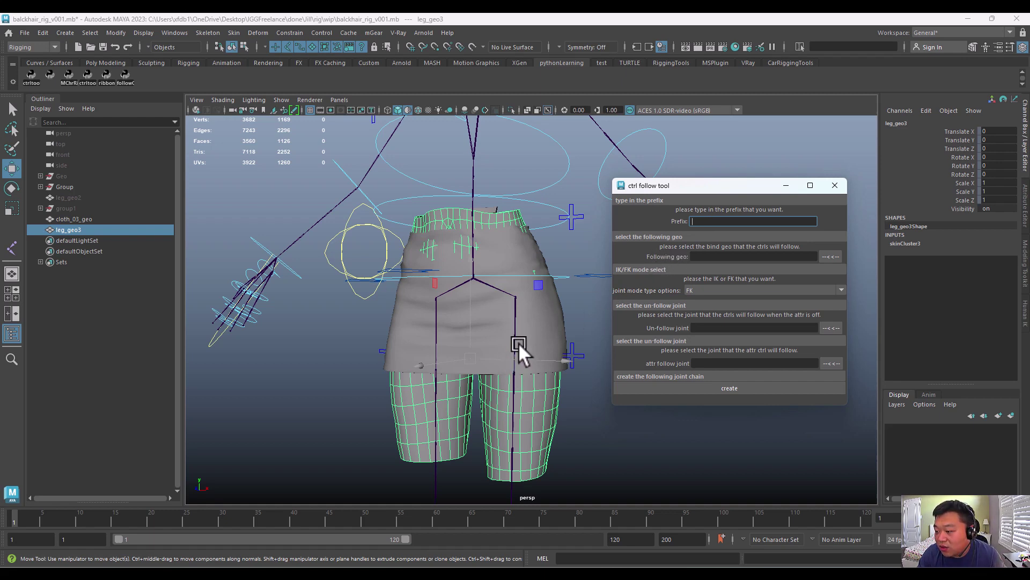
- Set the joint mode type to FK in the ctrl follow tool
{"action": "middle_click_drag", "start_coordinate": [513, 358], "coordinate": [497, 280], "text": "alt"}
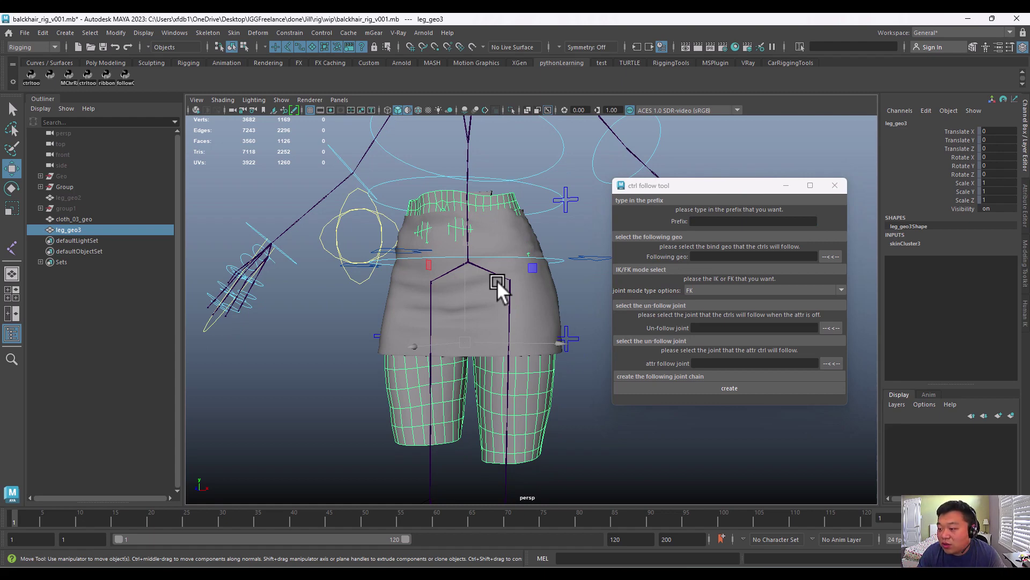
{"action": "middle_click_drag", "start_coordinate": [469, 355], "coordinate": [446, 336], "text": "alt"}
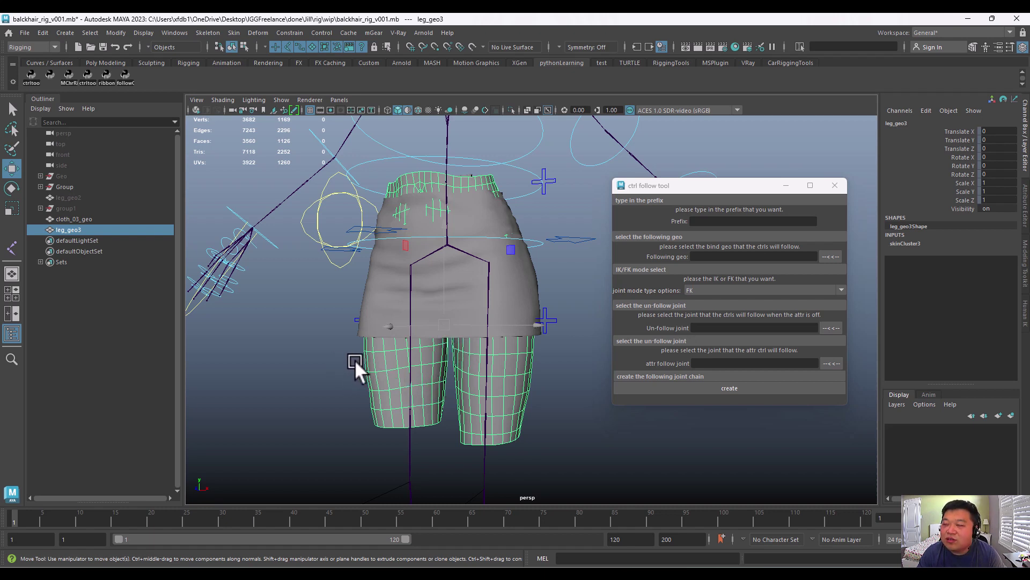
{"action": "left_click_drag", "start_coordinate": [355, 360], "coordinate": [375, 354], "text": "alt"}
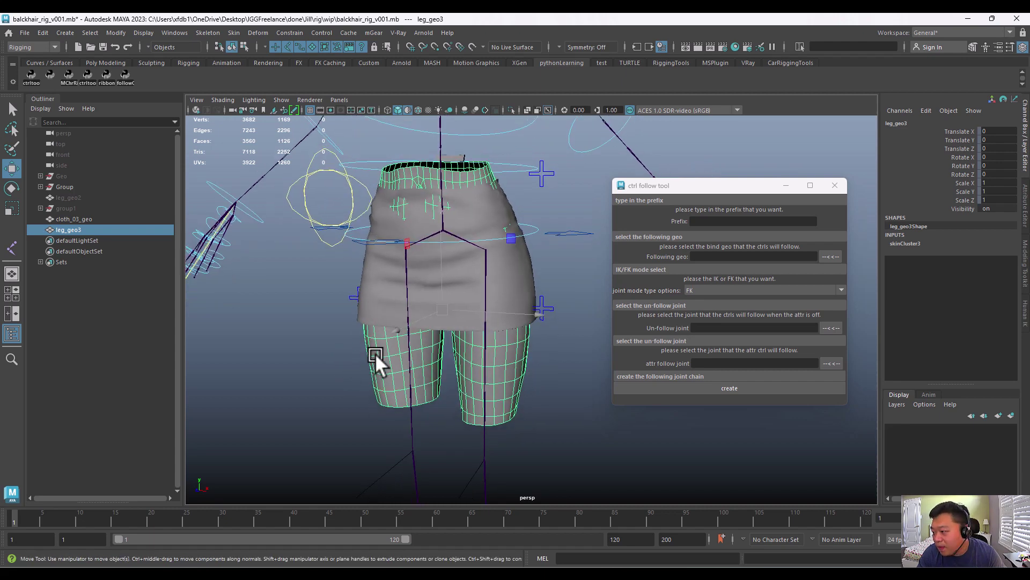
{"action": "left_click", "coordinate": [718, 292]}
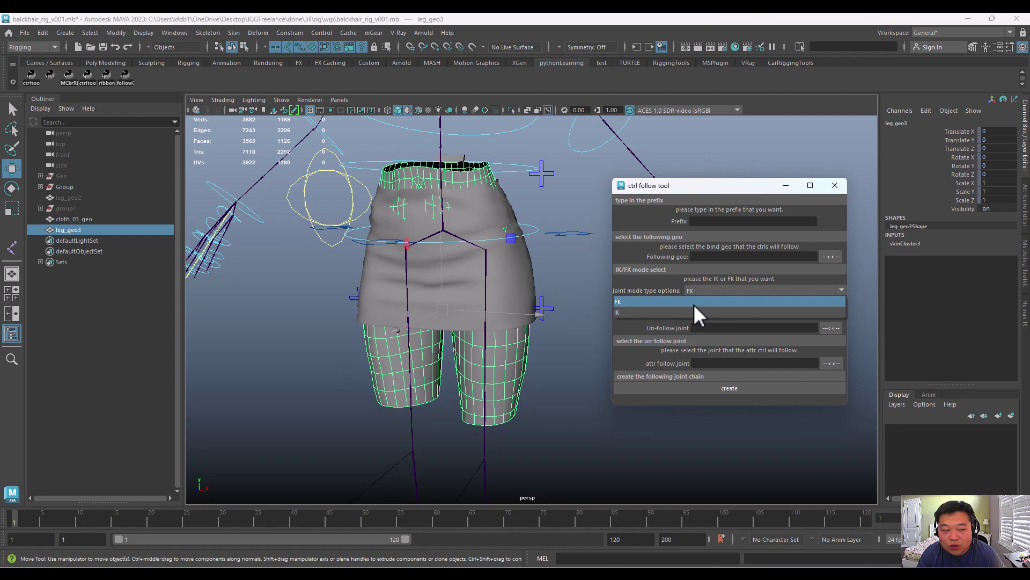
{"action": "left_click", "coordinate": [724, 299]}
- Bind the cloth_03_geo skirt mesh to the Root_M joint hierarchy with Bind Skin
{"action": "left_click_drag", "start_coordinate": [603, 331], "coordinate": [578, 344], "text": "alt"}
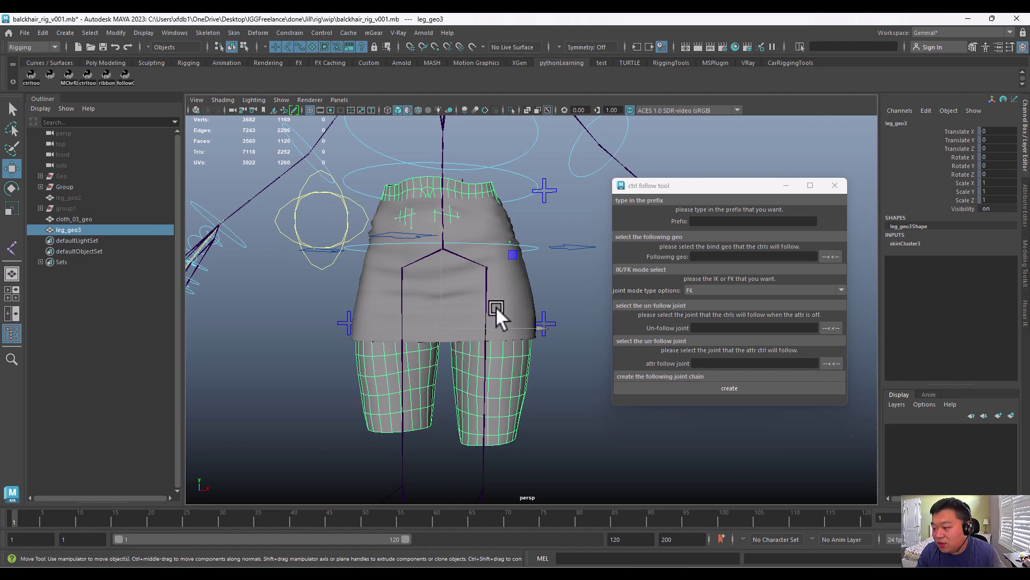
{"action": "mouse_move", "coordinate": [495, 307]}
{"action": "left_mouse_down", "text": "alt"}
{"action": "mouse_move", "coordinate": [426, 299]}
{"action": "mouse_move", "coordinate": [464, 311]}
{"action": "mouse_move", "coordinate": [506, 271]}
{"action": "mouse_move", "coordinate": [503, 291]}
{"action": "mouse_move", "coordinate": [494, 290]}
{"action": "left_mouse_up", "text": "alt"}
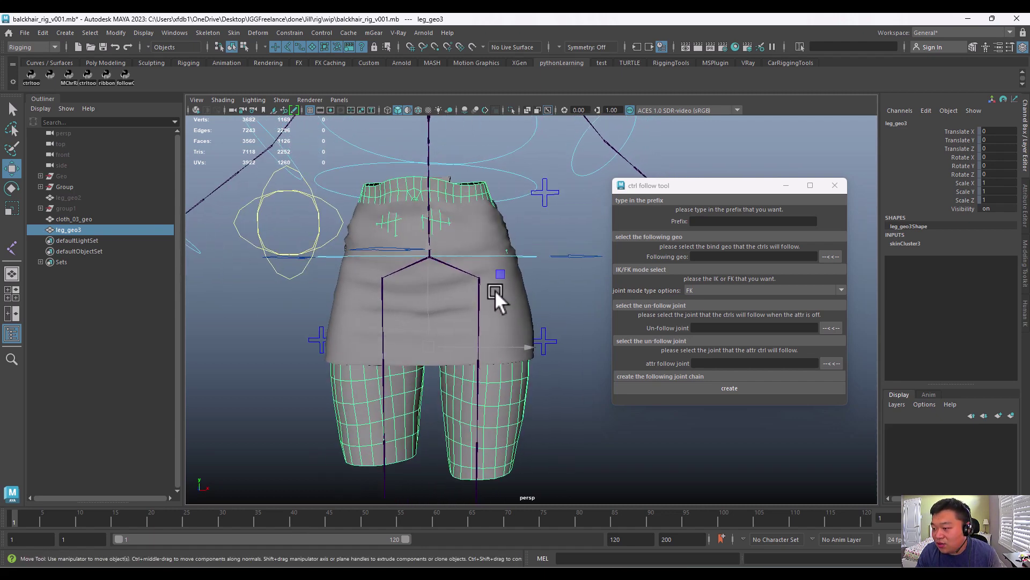
{"action": "left_click", "coordinate": [471, 225]}
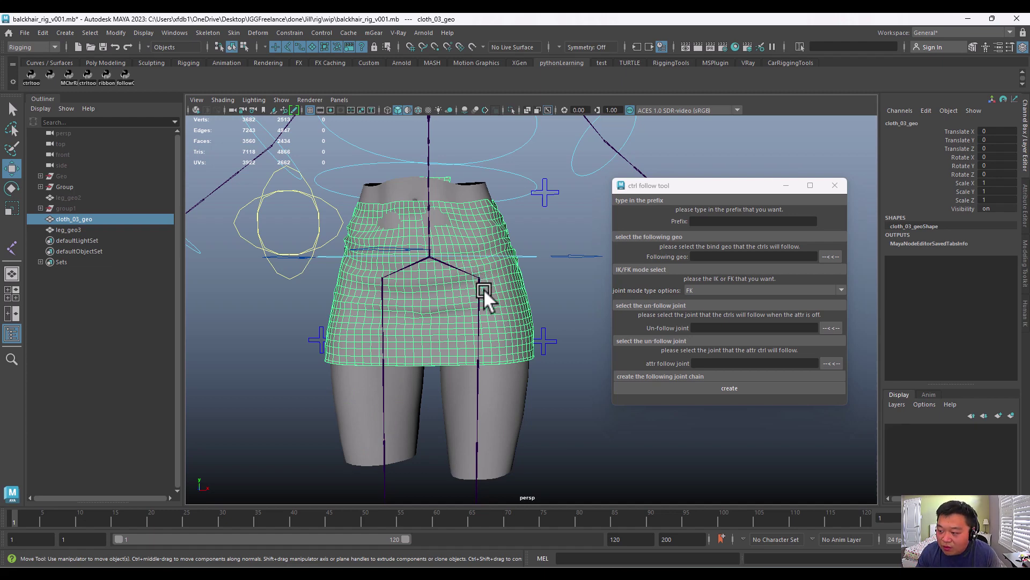
{"action": "left_click_drag", "start_coordinate": [484, 289], "coordinate": [462, 299], "text": "alt"}
{"action": "left_click_drag", "start_coordinate": [527, 323], "coordinate": [450, 314], "text": "alt"}
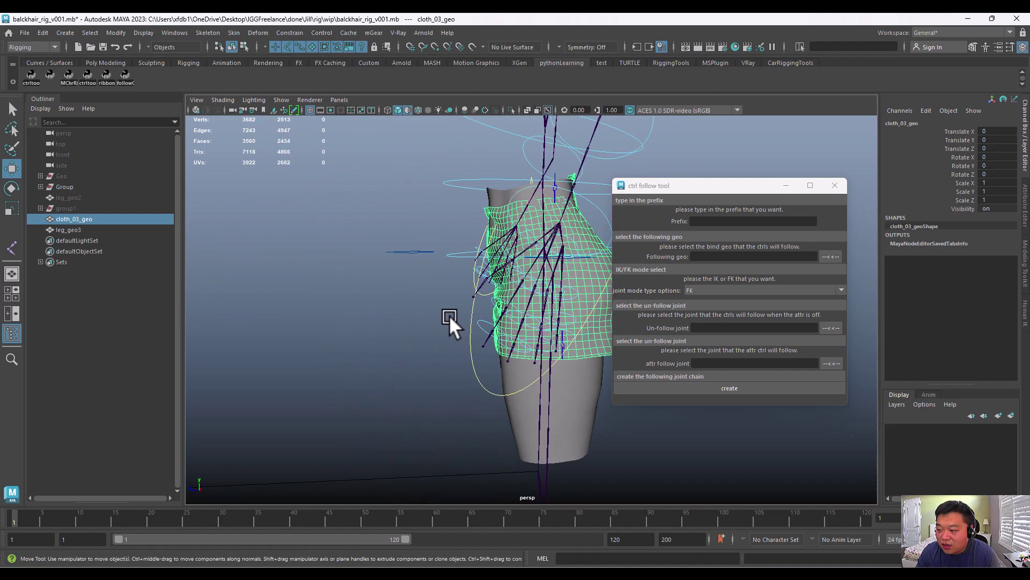
{"action": "left_click_drag", "start_coordinate": [554, 260], "coordinate": [411, 288], "text": "alt"}
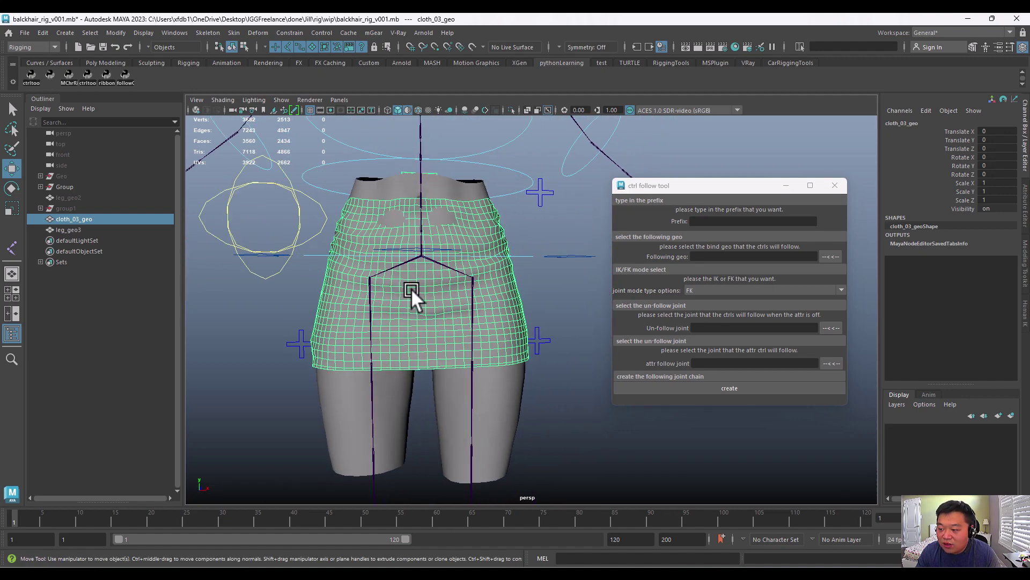
{"action": "left_click_drag", "start_coordinate": [443, 365], "coordinate": [408, 340], "text": "alt"}
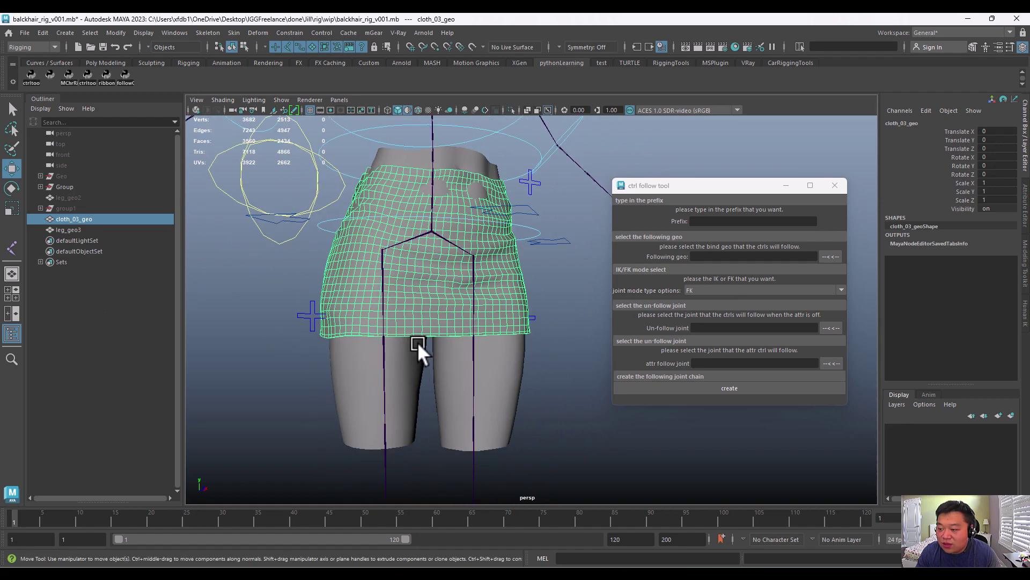
{"action": "left_click", "coordinate": [452, 239]}
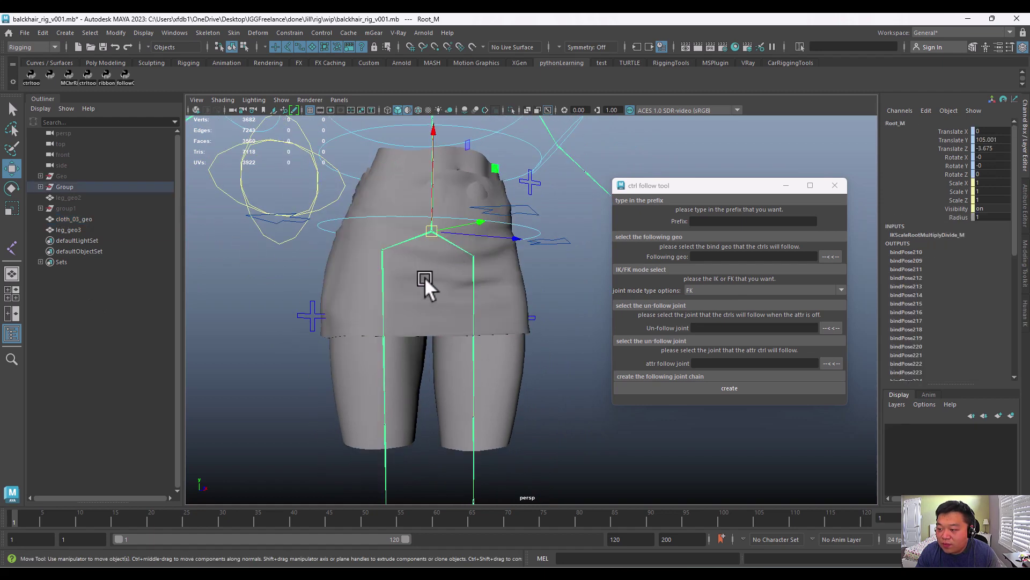
{"action": "left_click", "coordinate": [424, 276], "text": "shift"}
{"action": "left_click", "coordinate": [234, 33]}
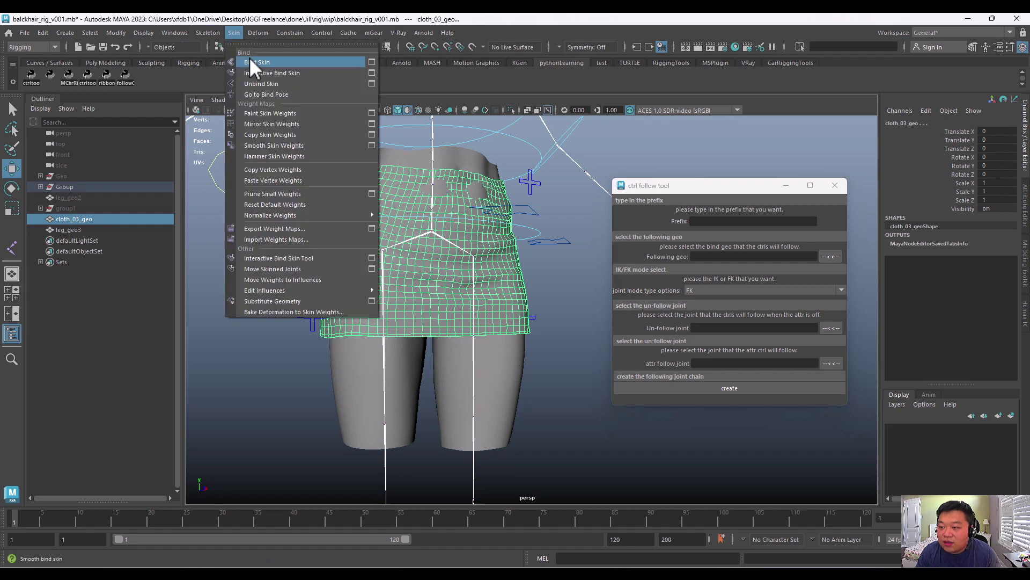
{"action": "left_click", "coordinate": [249, 59]}
- Copy the skin weights from leg_geo3 to cloth_03_geo with closest point on surface and one to one influence association
{"action": "left_click", "coordinate": [414, 362]}
{"action": "left_click", "coordinate": [423, 308], "text": "shift"}
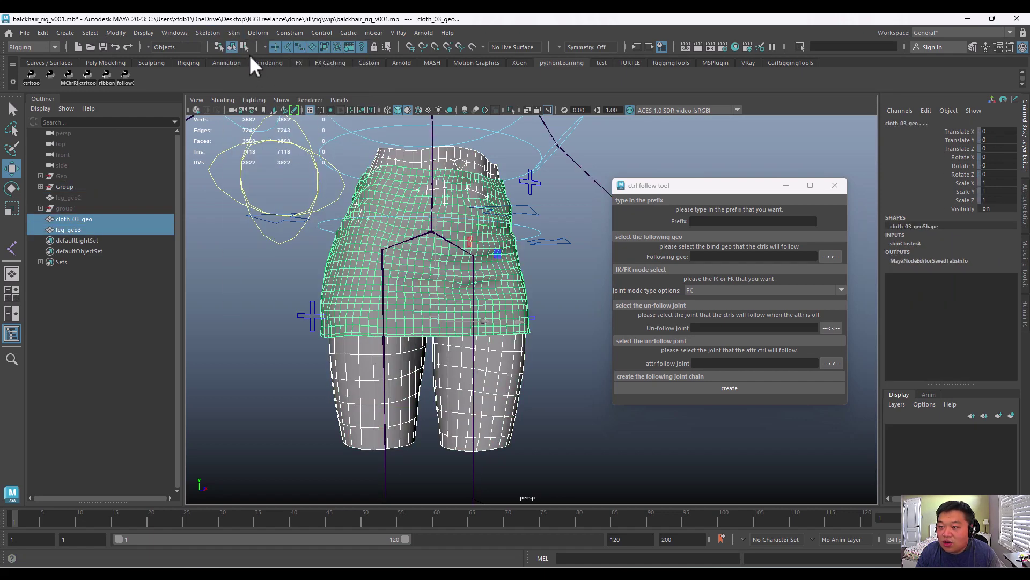
{"action": "left_click", "coordinate": [234, 33]}
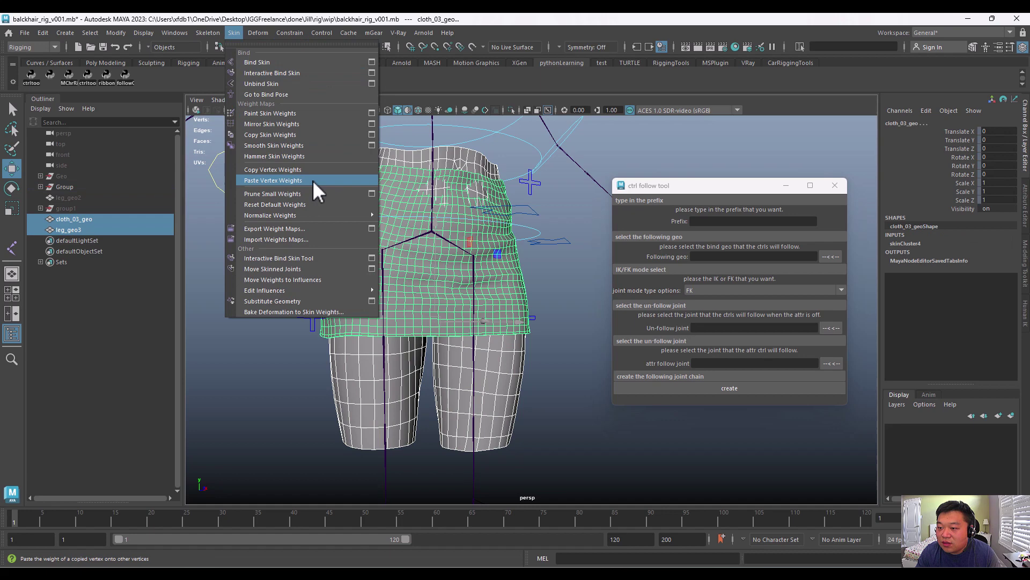
{"action": "left_click", "coordinate": [371, 134]}
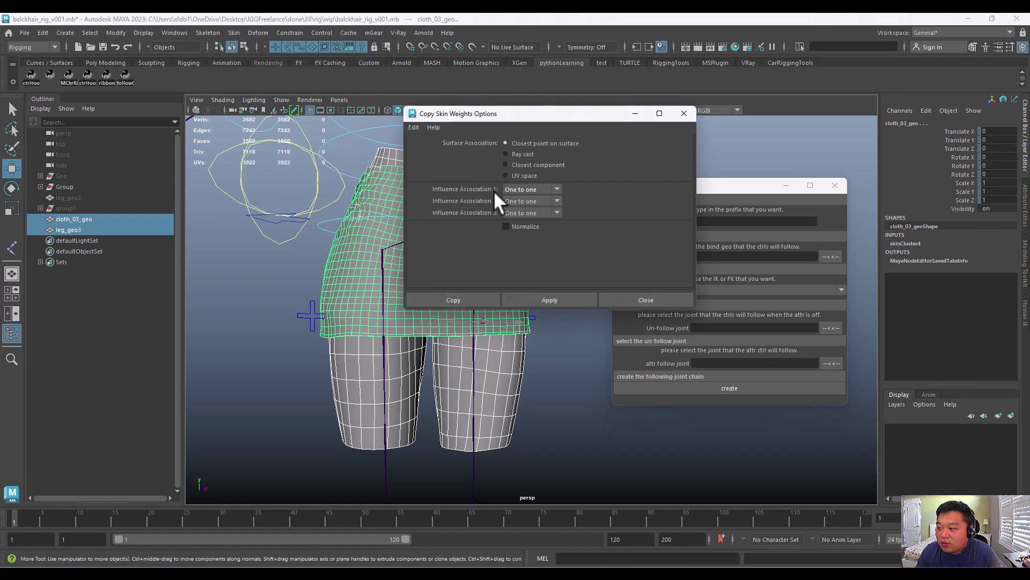
{"action": "left_click", "coordinate": [545, 300]}
{"action": "left_click", "coordinate": [624, 305]}
- Move the IKLeg_L foot control to about X 4.4, Y 9.1, Z 2.3 and inspect how the skirt deforms around the raised leg
{"action": "middle_click_drag", "start_coordinate": [427, 325], "coordinate": [430, 321], "text": "alt"}
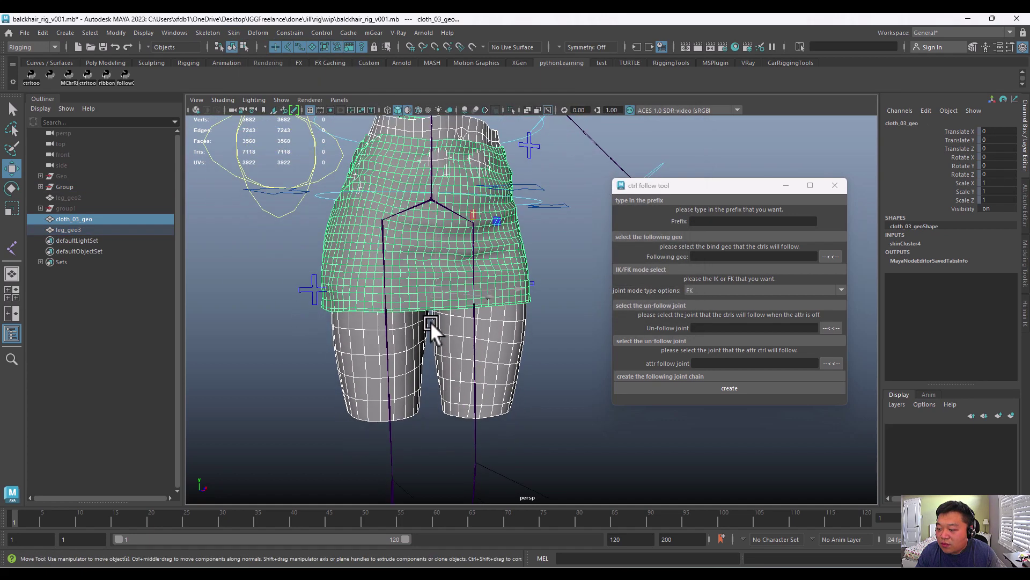
{"action": "scroll", "coordinate": [458, 438], "scroll_direction": "down", "scroll_amount": 5}
{"action": "middle_click_drag", "start_coordinate": [458, 439], "coordinate": [434, 344], "text": "alt"}
{"action": "left_click", "coordinate": [472, 402]}
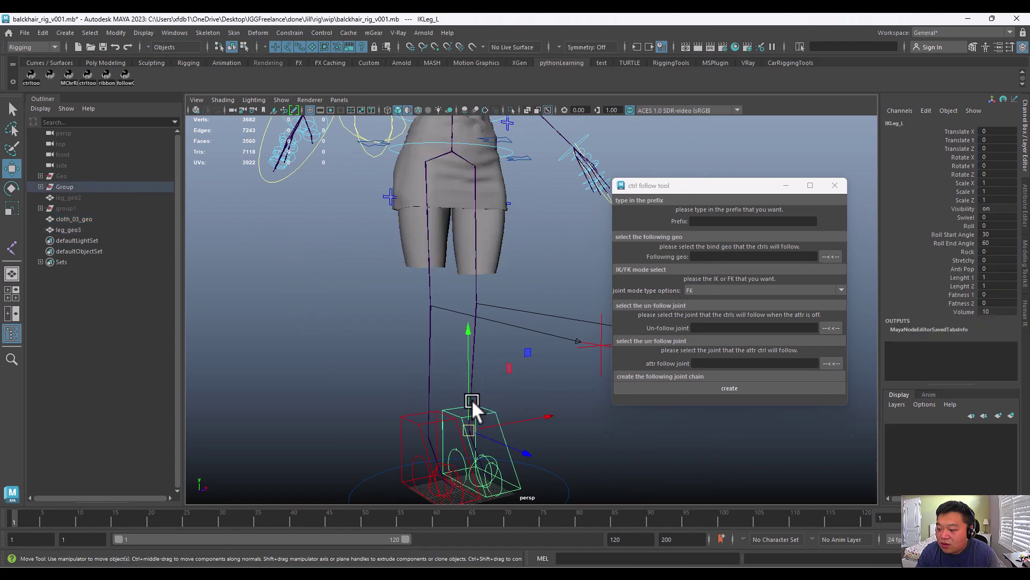
{"action": "middle_click_drag", "start_coordinate": [467, 431], "coordinate": [466, 445], "text": "alt"}
{"action": "left_click_drag", "start_coordinate": [466, 444], "coordinate": [482, 418]}
{"action": "middle_click_drag", "start_coordinate": [475, 287], "coordinate": [457, 378], "text": "alt"}
{"action": "scroll", "coordinate": [463, 264], "scroll_direction": "up", "scroll_amount": 5}
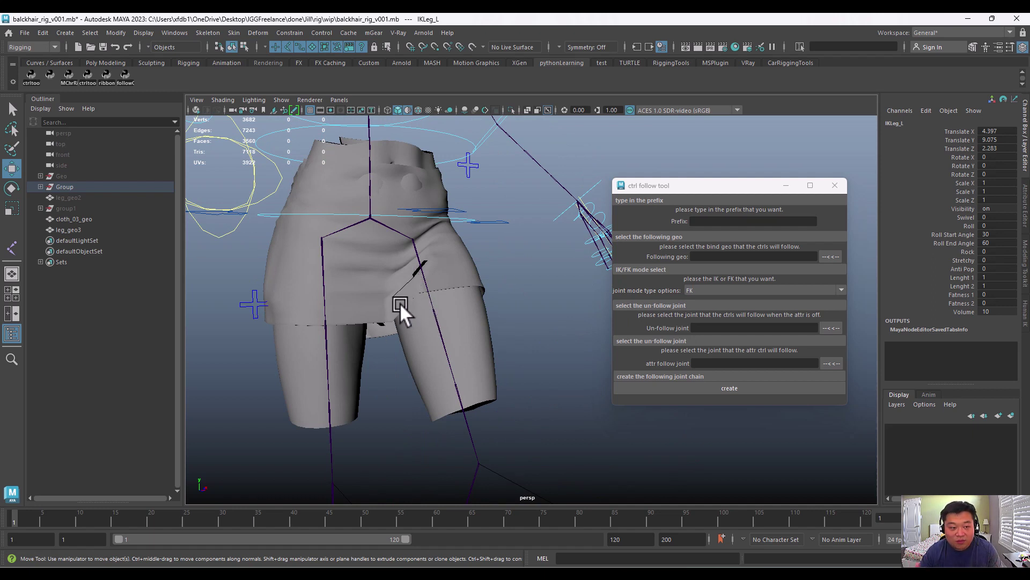
{"action": "left_click_drag", "start_coordinate": [477, 295], "coordinate": [472, 288], "text": "alt"}
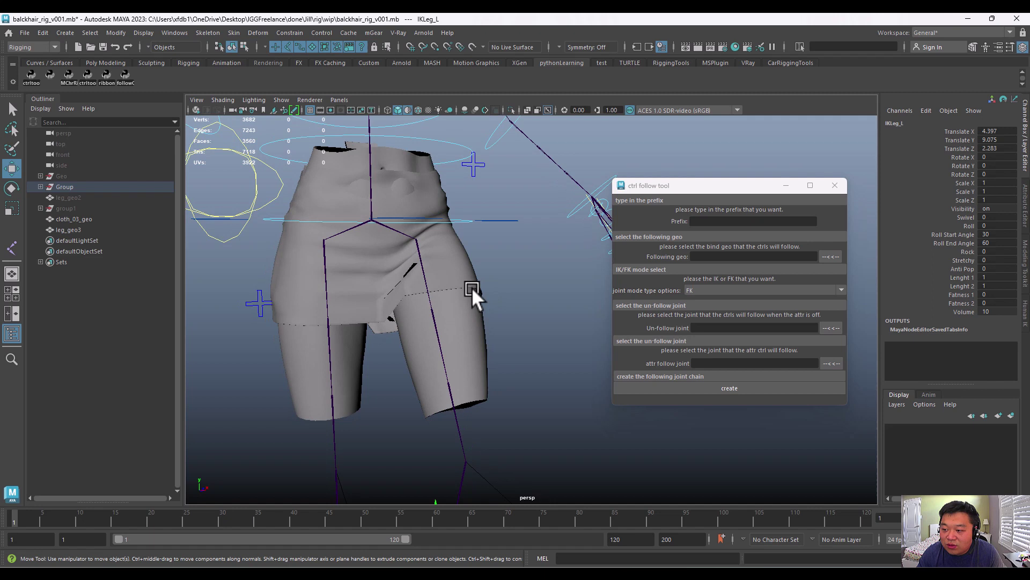
- Undo the IKLeg_L control move and delete the construction history of cloth_03_geo to remove its skin binding
{"action": "left_click", "coordinate": [356, 265]}
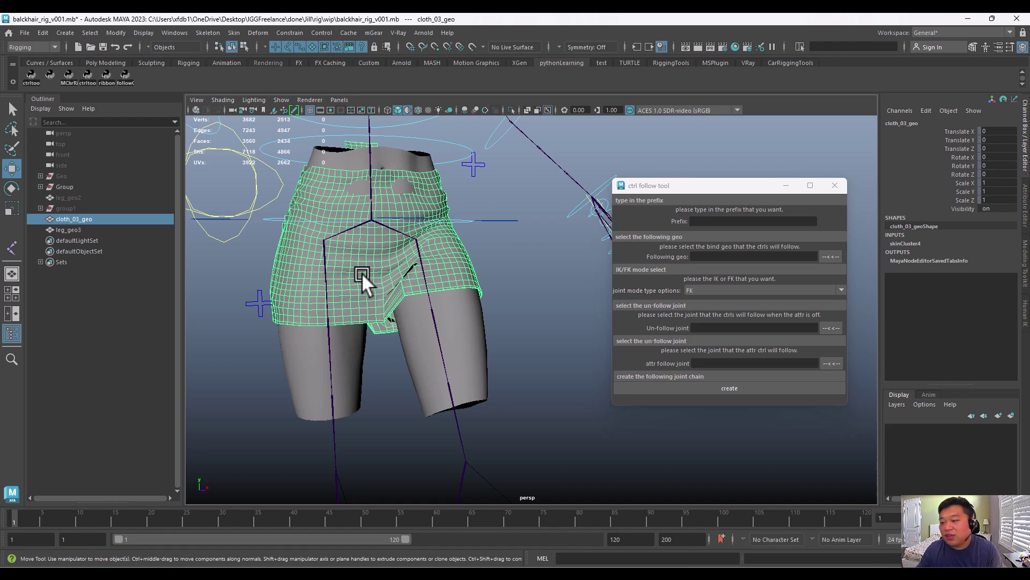
{"action": "middle_click_drag", "start_coordinate": [453, 294], "coordinate": [450, 255], "text": "alt"}
{"action": "key", "text": "ctrl+z"}
{"action": "key", "text": "ctrl+z"}
{"action": "key", "text": "ctrl+z"}
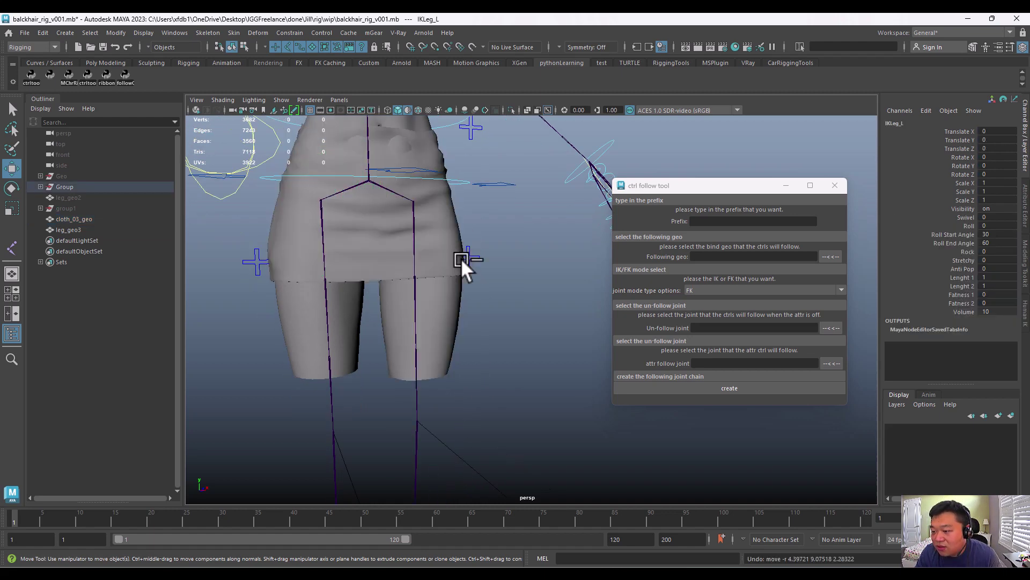
{"action": "left_click", "coordinate": [386, 252]}
{"action": "key", "text": "alt+shift+d"}
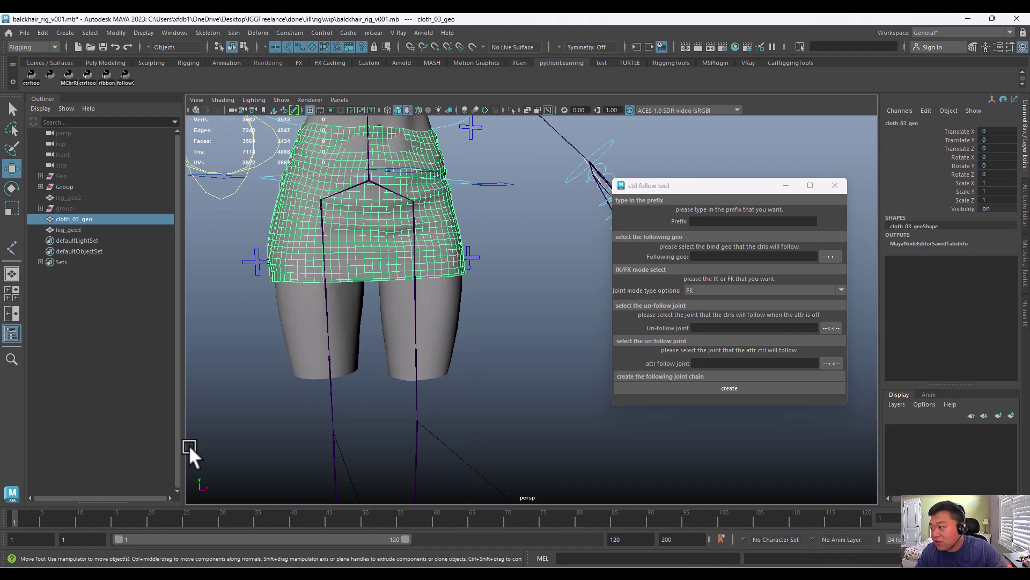
- Set the prefix to "test" in the ctrl follow tool and load leg_geo3 as the following geo
{"action": "middle_click_drag", "start_coordinate": [272, 352], "coordinate": [449, 253], "text": "alt"}
{"action": "right_click_drag", "start_coordinate": [451, 263], "coordinate": [495, 358], "text": "alt"}
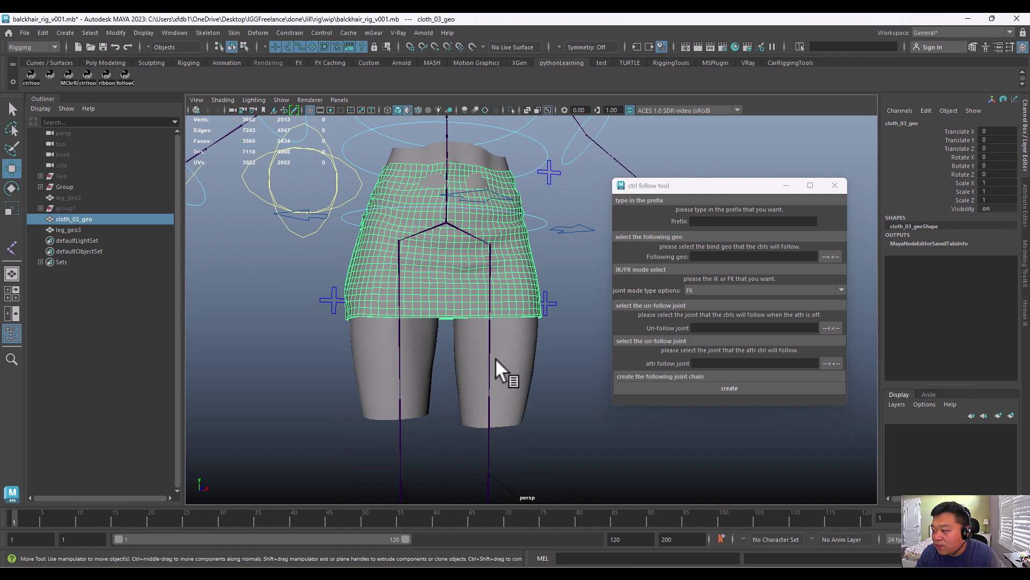
{"action": "left_click", "coordinate": [709, 221]}
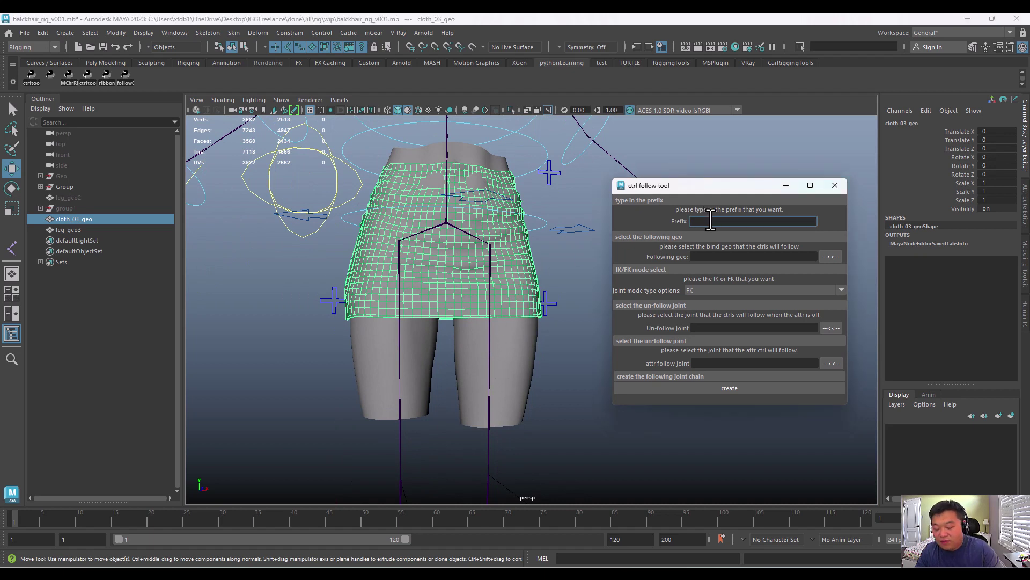
{"action": "type", "text": "tes"}
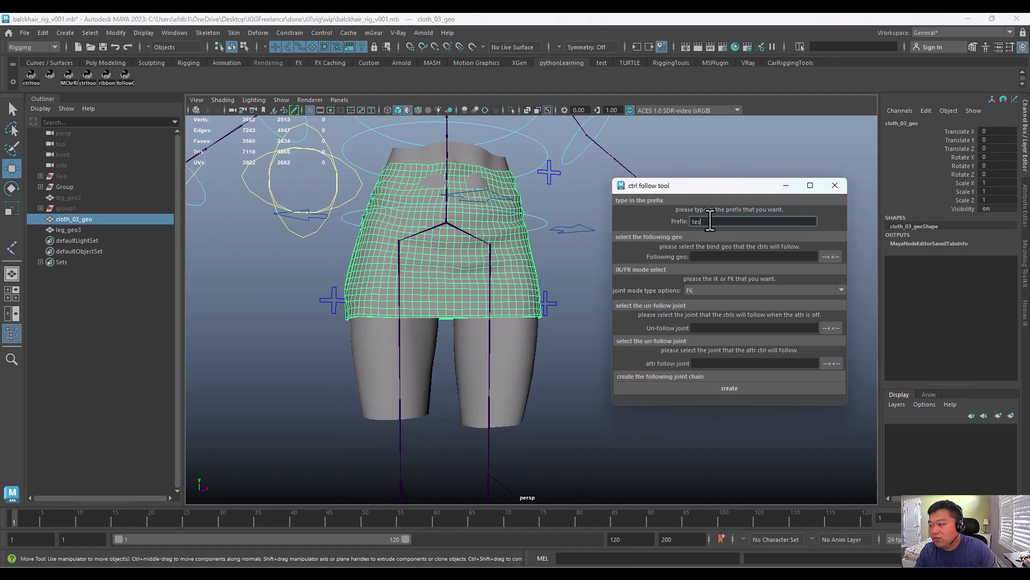
{"action": "type", "text": "t"}
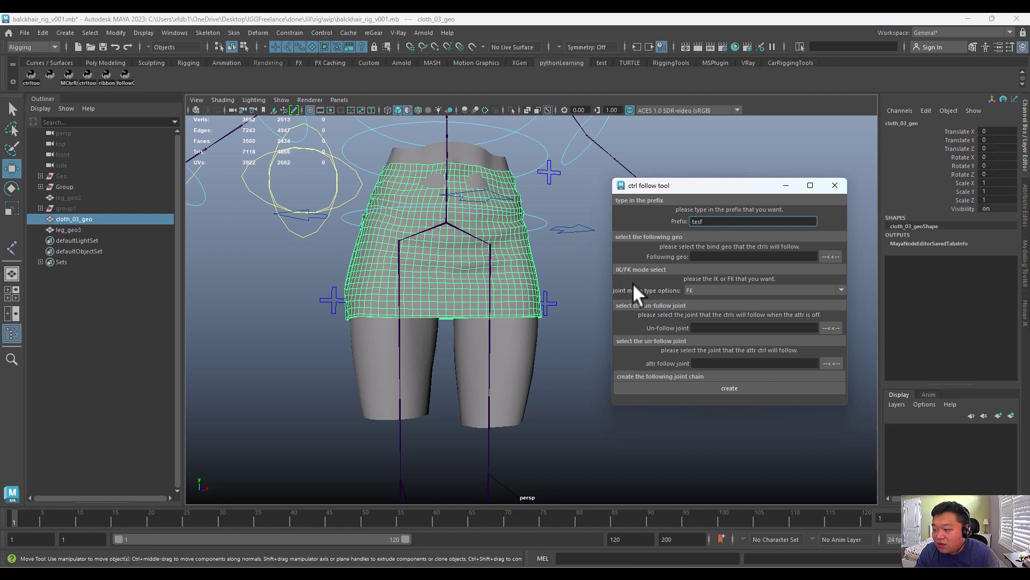
{"action": "left_click", "coordinate": [524, 344]}
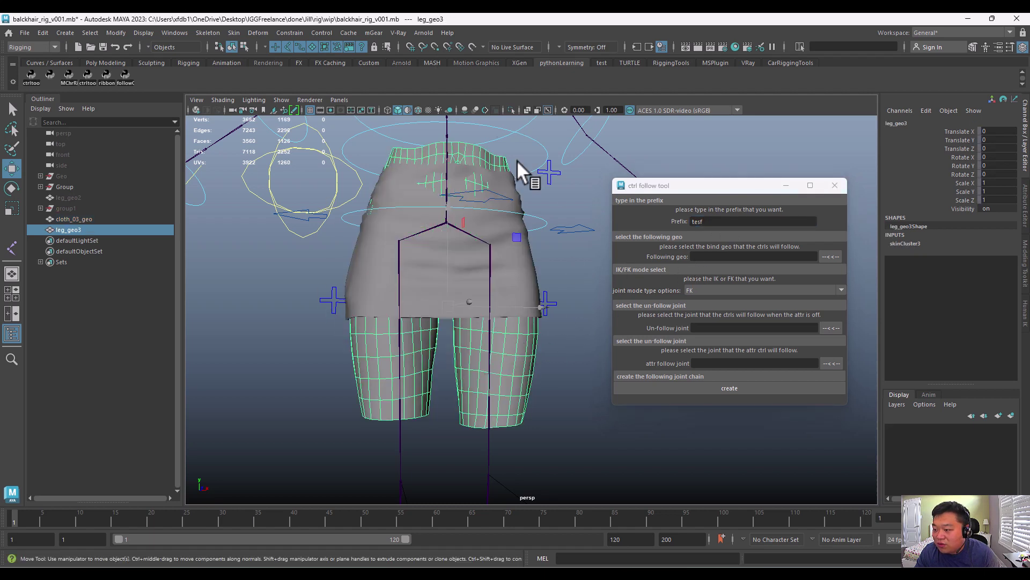
{"action": "left_click", "coordinate": [829, 256]}
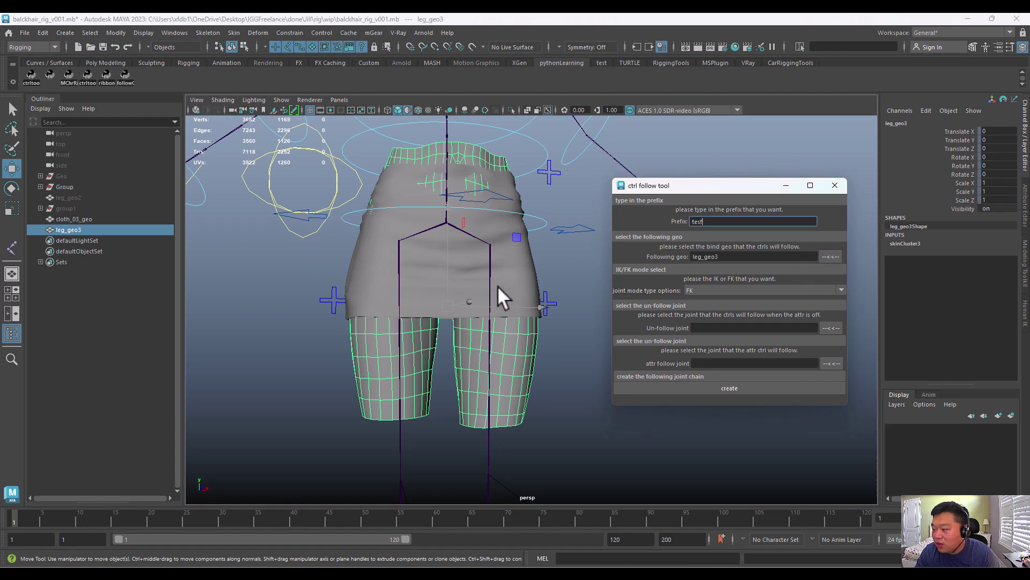
- Load the Root_M joint as the un-follow joint in the ctrl follow tool
{"action": "left_click_drag", "start_coordinate": [497, 286], "coordinate": [487, 289], "text": "alt"}
{"action": "middle_click_drag", "start_coordinate": [487, 290], "coordinate": [453, 314], "text": "alt"}
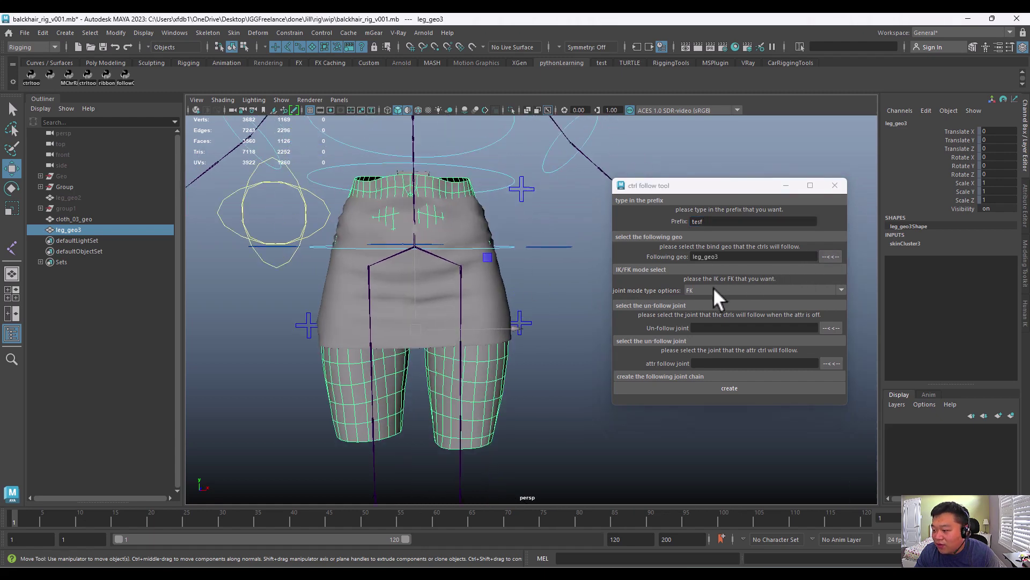
{"action": "left_click_drag", "start_coordinate": [490, 302], "coordinate": [448, 266], "text": "alt"}
{"action": "left_click", "coordinate": [442, 260]}
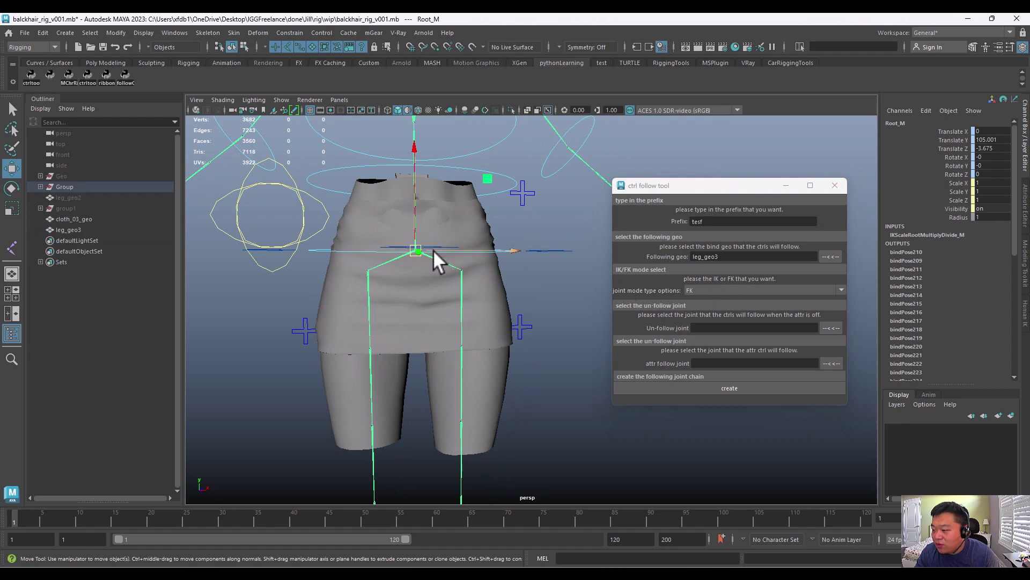
{"action": "left_click", "coordinate": [832, 328]}
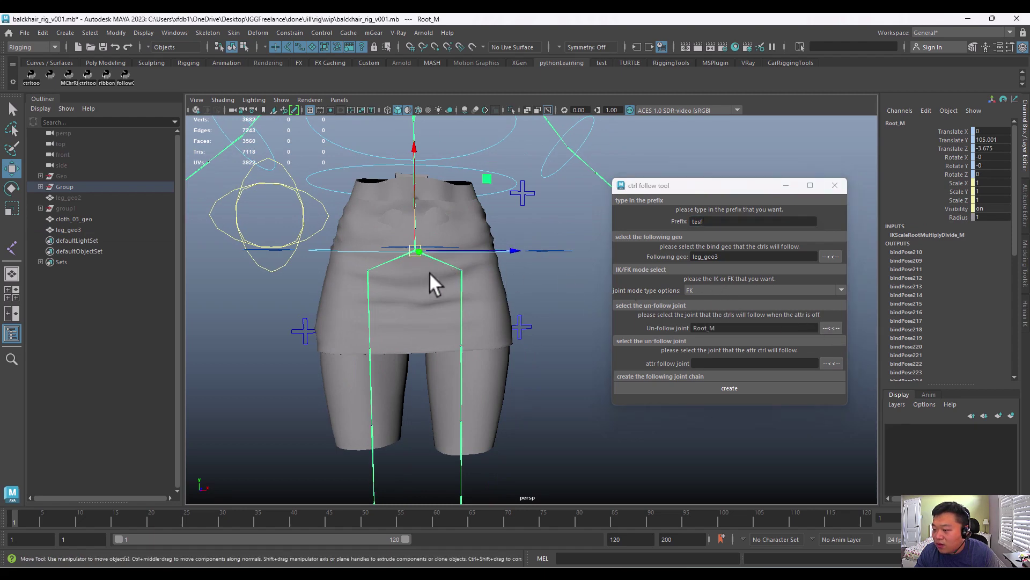
- Select a vertical run of edges on the front of cloth_03_geo down to the hem and convert it to a curve
{"action": "mouse_move", "coordinate": [429, 272]}
{"action": "left_mouse_down", "text": "alt"}
{"action": "mouse_move", "coordinate": [450, 269]}
{"action": "mouse_move", "coordinate": [427, 281]}
{"action": "left_mouse_up", "text": "alt"}
{"action": "left_click", "coordinate": [442, 281]}
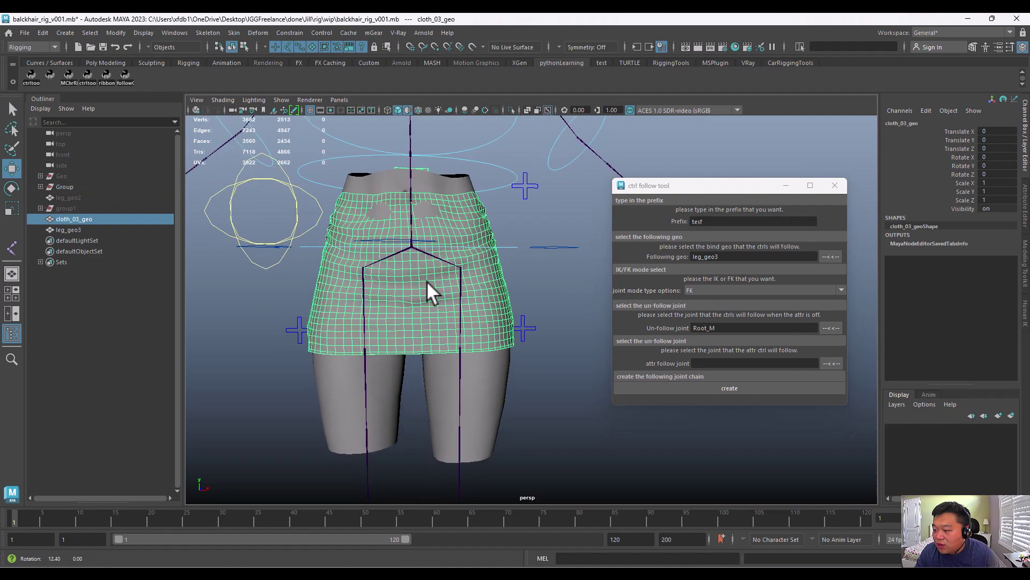
{"action": "right_click_drag", "start_coordinate": [483, 256], "coordinate": [478, 231]}
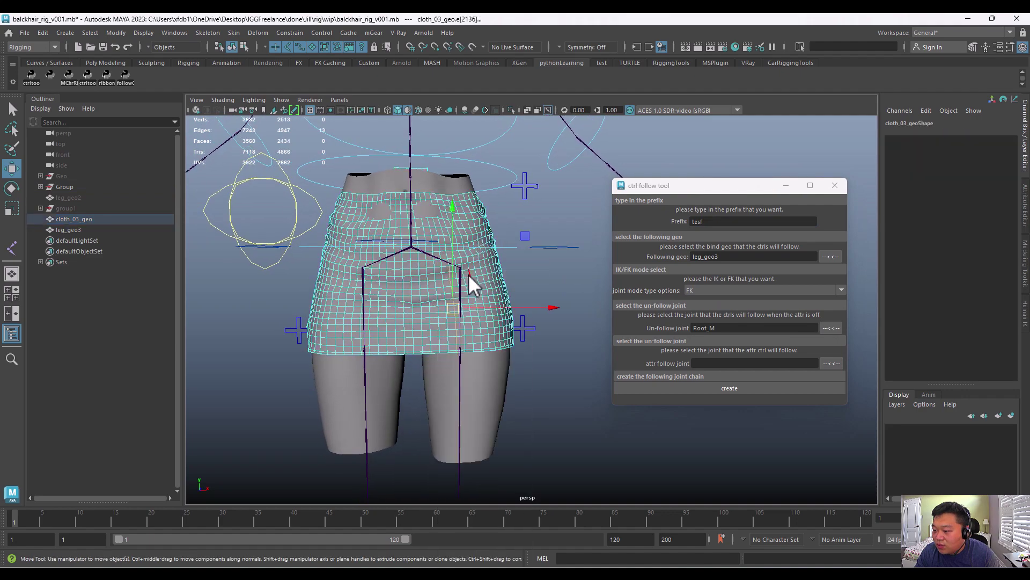
{"action": "left_click", "coordinate": [467, 268]}
{"action": "left_click_drag", "start_coordinate": [466, 267], "coordinate": [359, 262], "text": "alt"}
{"action": "left_click", "coordinate": [447, 354]}
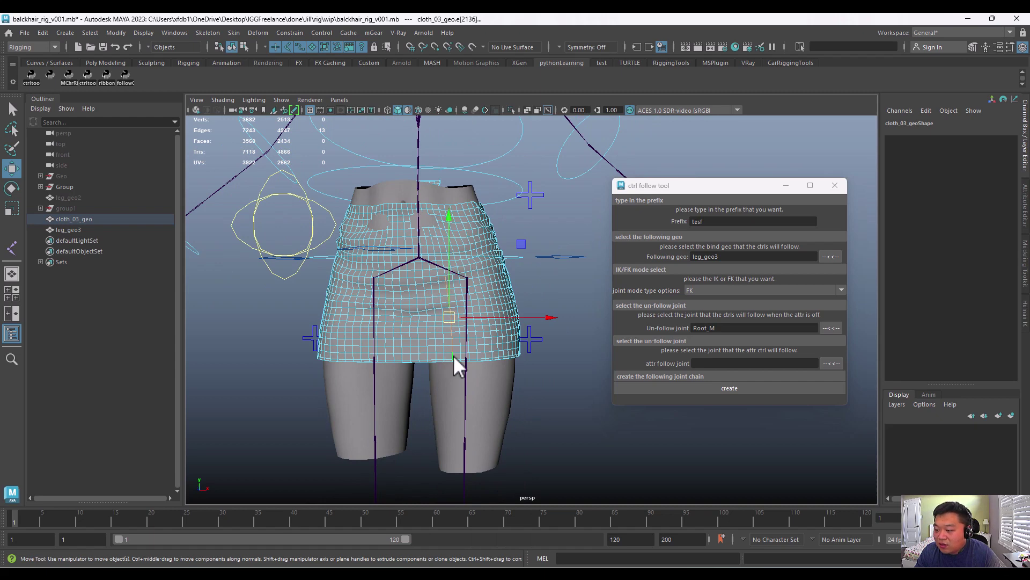
{"action": "left_click", "coordinate": [116, 32]}
{"action": "mouse_move", "coordinate": [231, 295]}
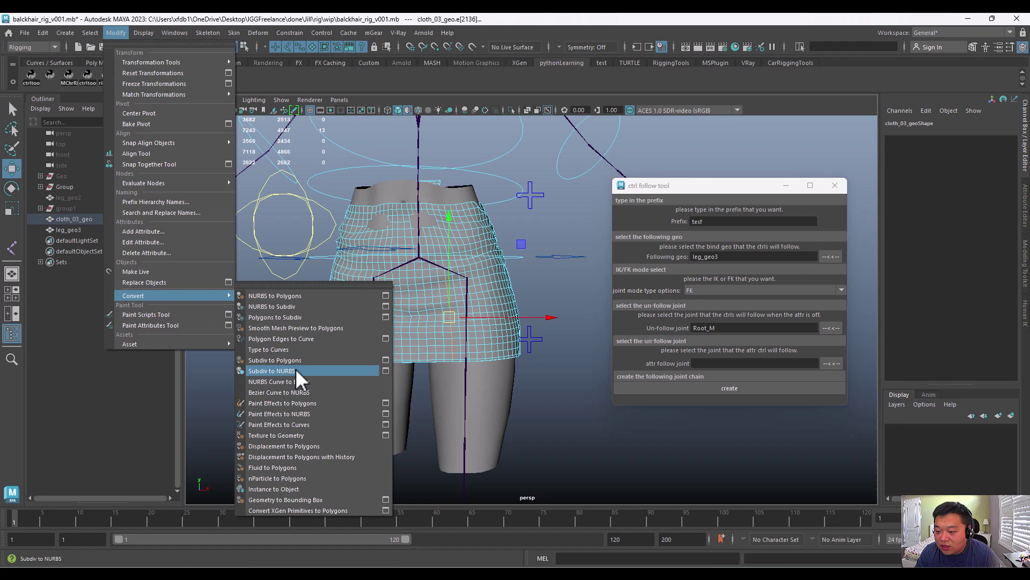
{"action": "left_click", "coordinate": [315, 337]}
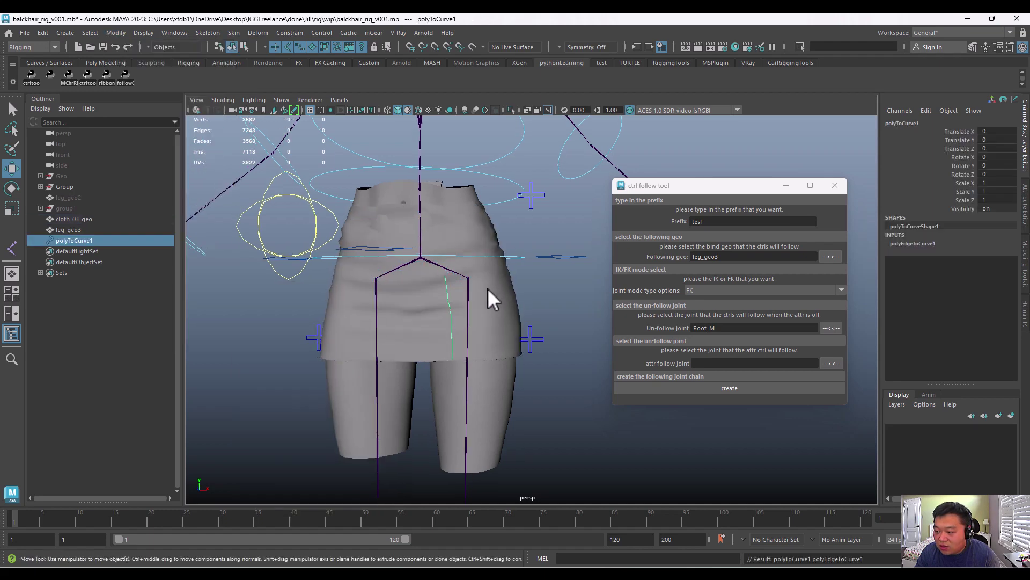
- Rebuild the curve polyToCurve1 as a uniform cubic curve with 15 spans
{"action": "left_click_drag", "start_coordinate": [487, 287], "coordinate": [510, 293], "text": "alt"}
{"action": "right_click_drag", "start_coordinate": [448, 268], "coordinate": [468, 267], "text": "alt"}
{"action": "key", "text": "space"}
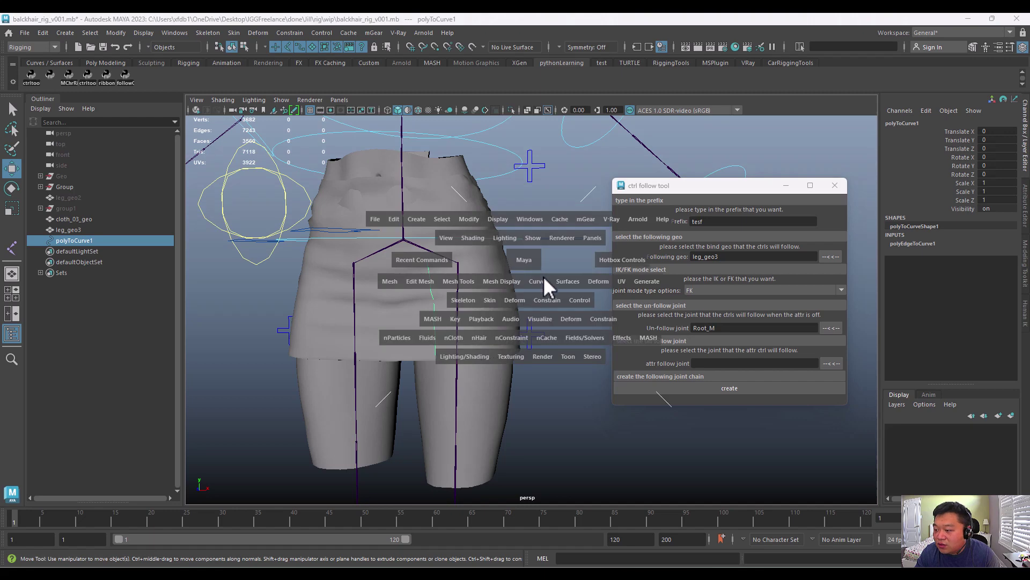
{"action": "left_click_drag", "start_coordinate": [543, 276], "coordinate": [558, 550]}
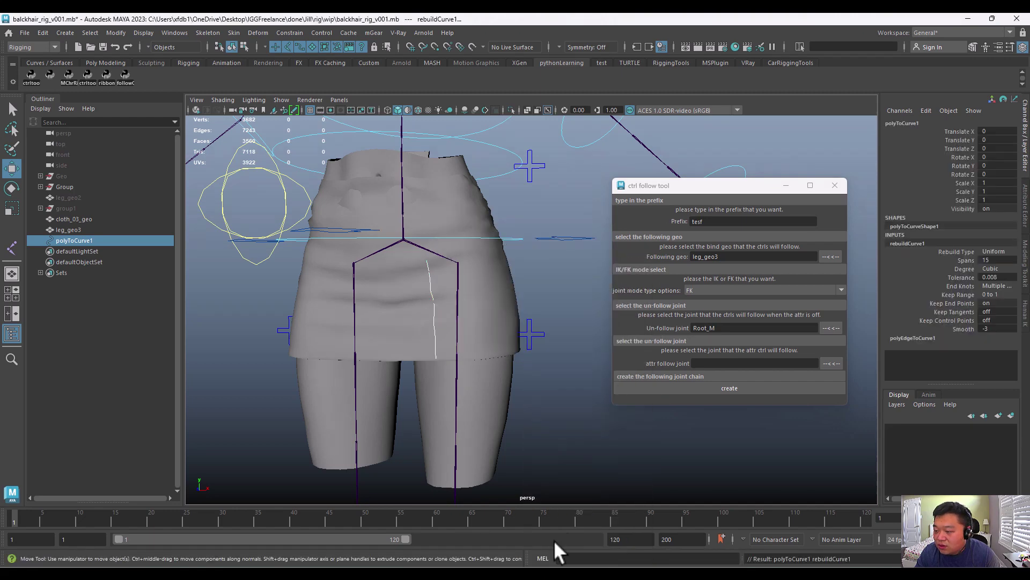
{"action": "right_click_drag", "start_coordinate": [422, 325], "coordinate": [500, 320], "text": "alt"}
{"action": "middle_click_drag", "start_coordinate": [499, 295], "coordinate": [501, 322], "text": "alt"}
{"action": "left_click_drag", "start_coordinate": [501, 322], "coordinate": [490, 321], "text": "alt"}
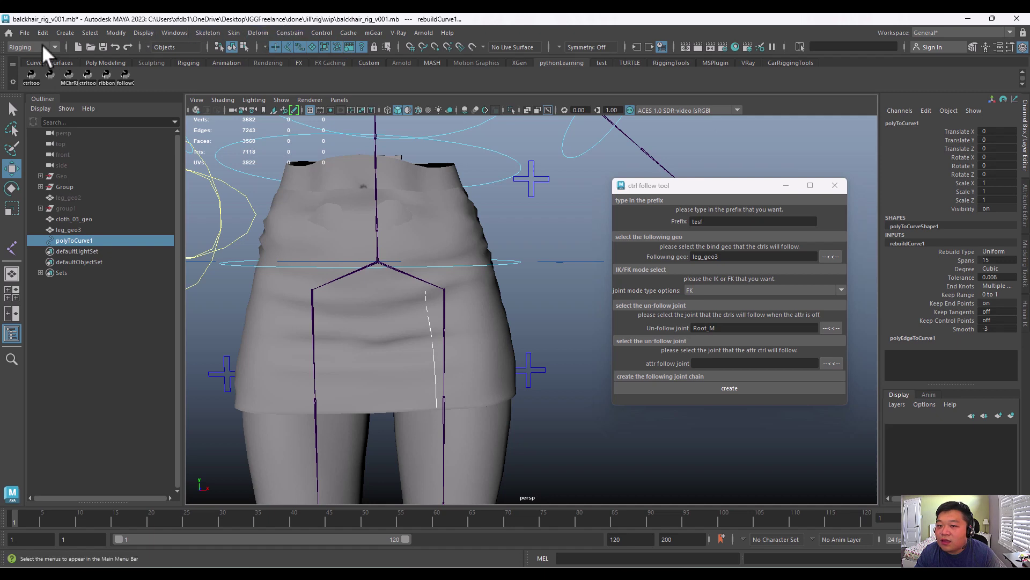
- Open the Tool Box's Curve to Joint Tool and set the joint prefix to "hfdt" and the number of joints to 4
{"action": "left_click", "coordinate": [85, 76]}
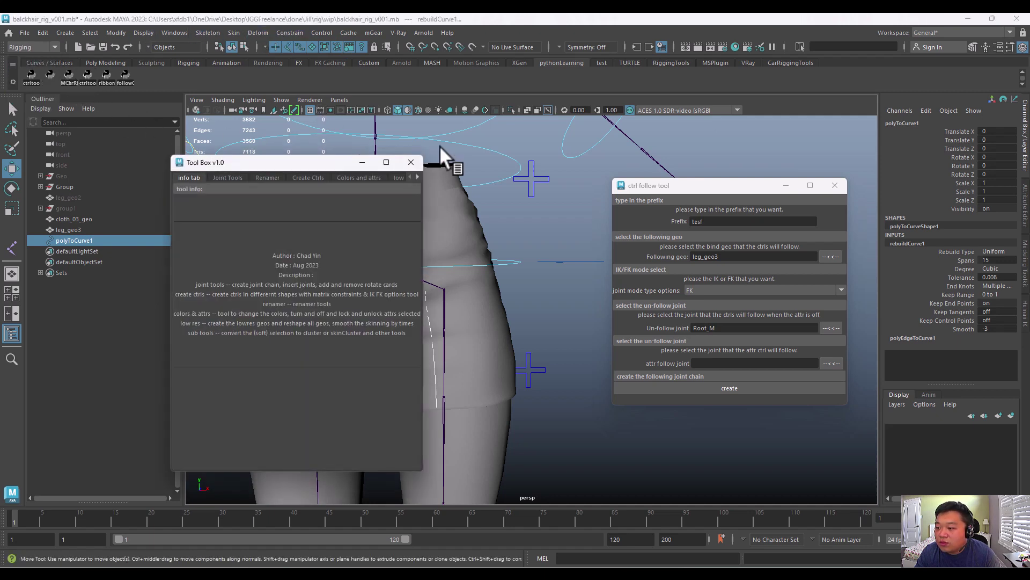
{"action": "left_click", "coordinate": [368, 177]}
{"action": "left_click", "coordinate": [417, 176]}
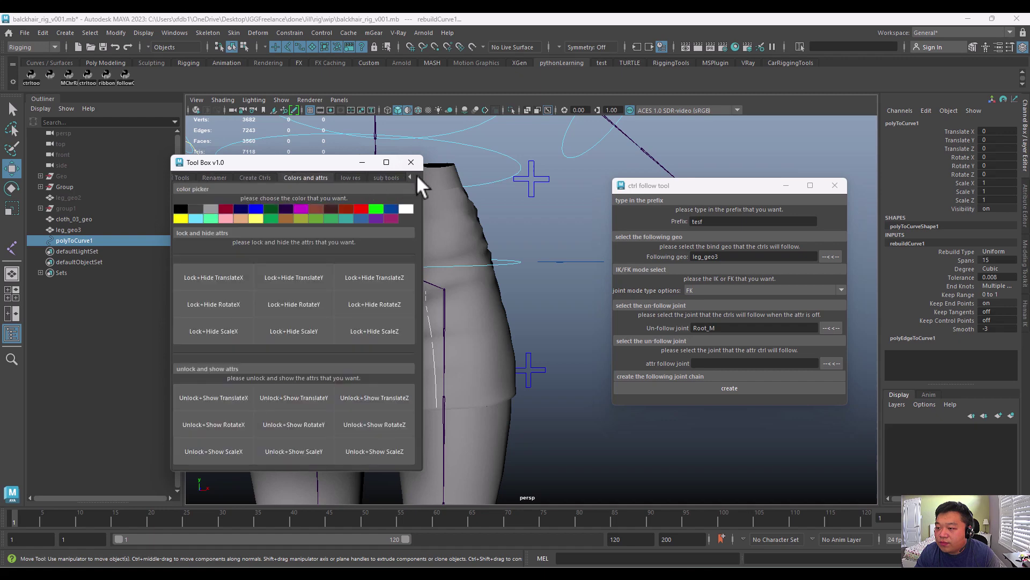
{"action": "left_click", "coordinate": [417, 177]}
{"action": "left_click", "coordinate": [318, 178]}
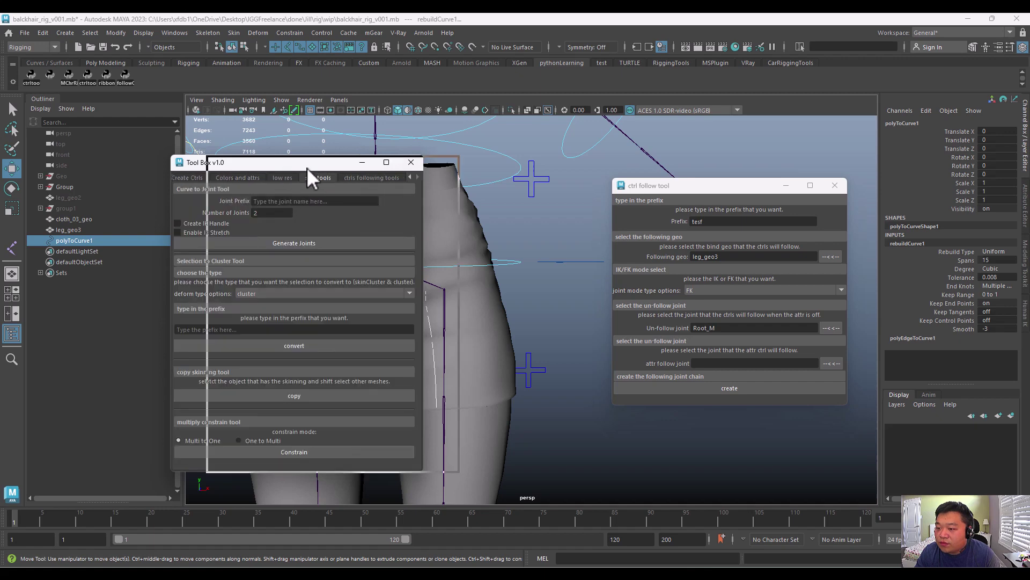
{"action": "left_click_drag", "start_coordinate": [307, 167], "coordinate": [657, 168]}
{"action": "left_click", "coordinate": [633, 202]}
{"action": "type", "text": "hfdt"}
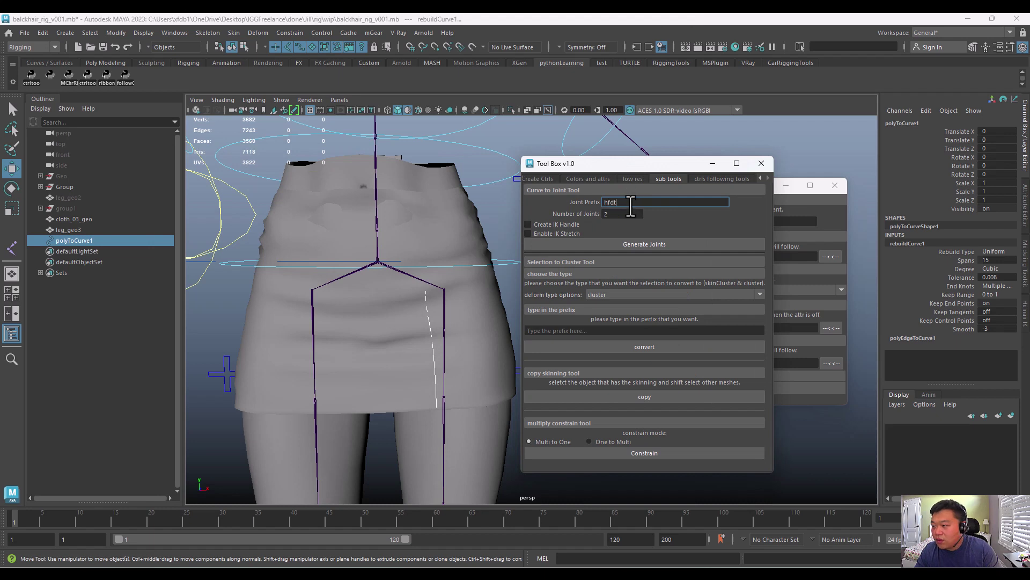
{"action": "key", "text": "Tab"}
{"action": "type", "text": "4"}
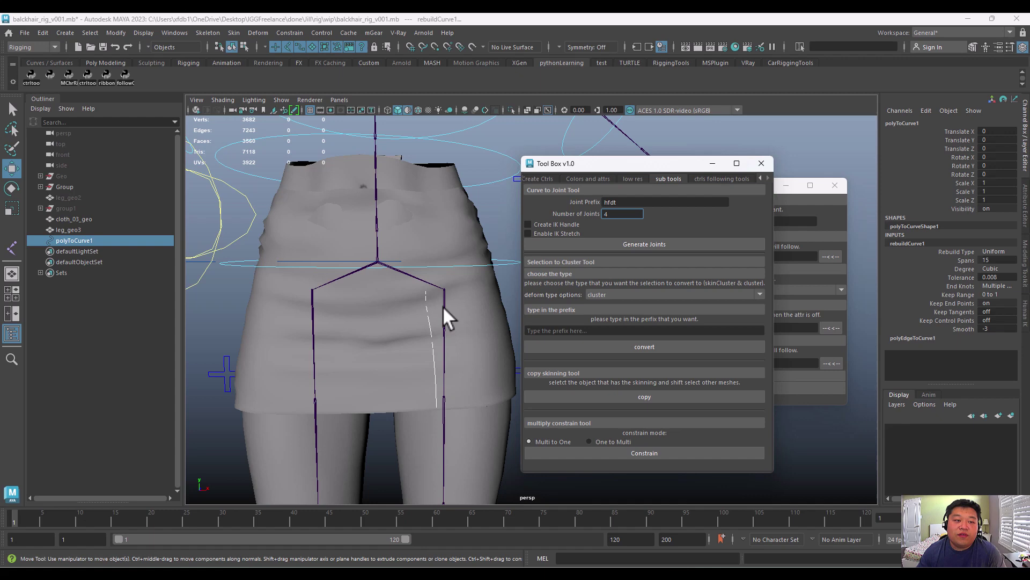
- Try generating the four-joint chain along the curve, and undo it
{"action": "left_click", "coordinate": [623, 244]}
{"action": "scroll", "coordinate": [423, 353], "scroll_direction": "up", "scroll_amount": 5}
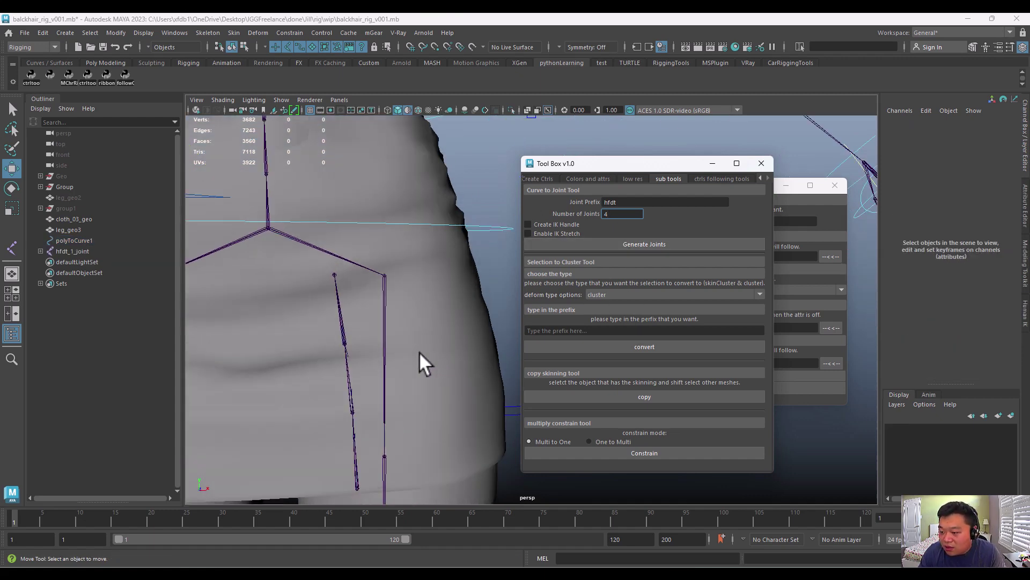
{"action": "key", "text": "ctrl+z"}
- Reverse the direction of polyToCurve1 and delete its construction history
{"action": "left_click_drag", "start_coordinate": [409, 275], "coordinate": [433, 295], "text": "alt"}
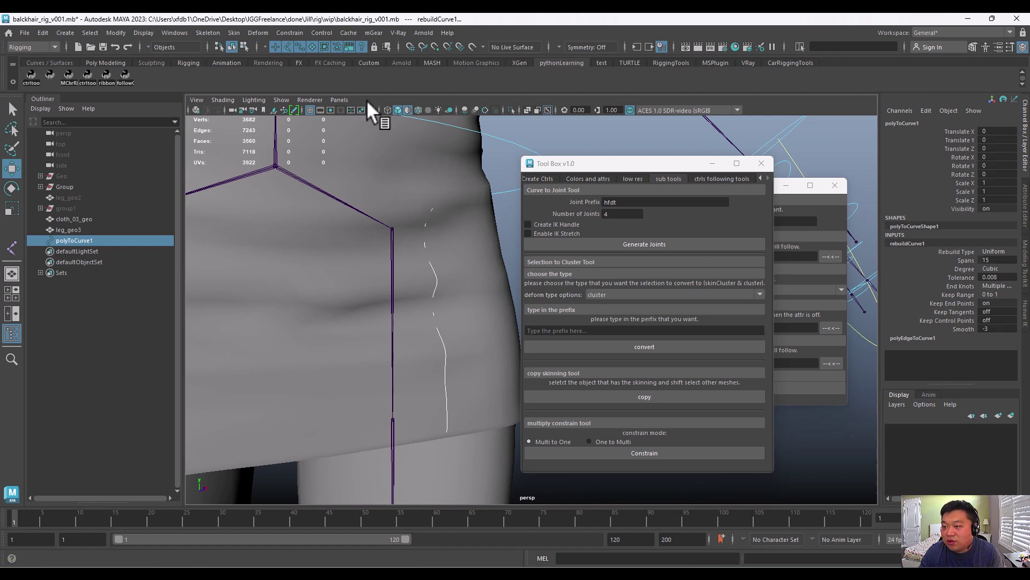
{"action": "left_click", "coordinate": [52, 47]}
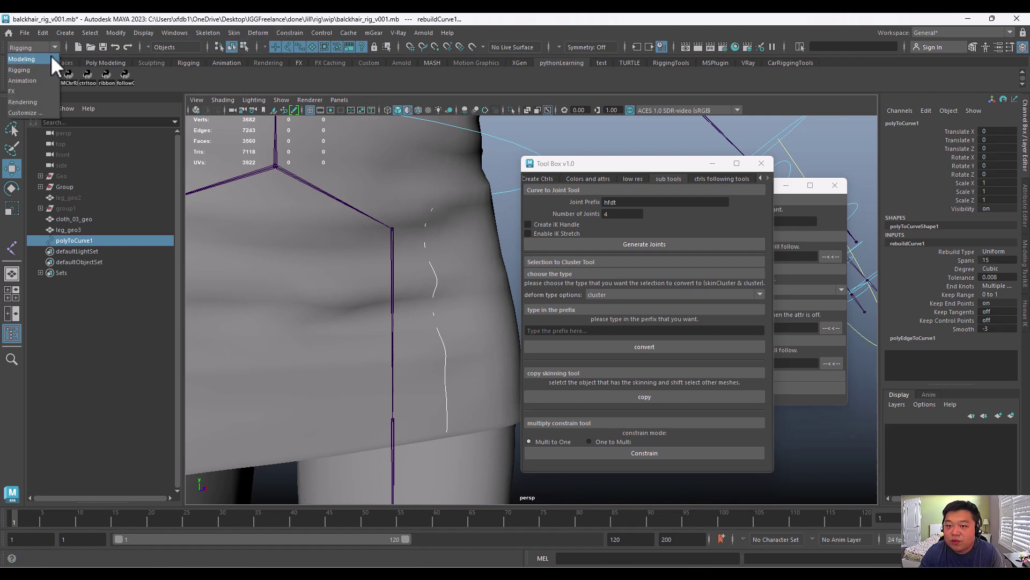
{"action": "left_click", "coordinate": [50, 58]}
{"action": "left_click", "coordinate": [347, 33]}
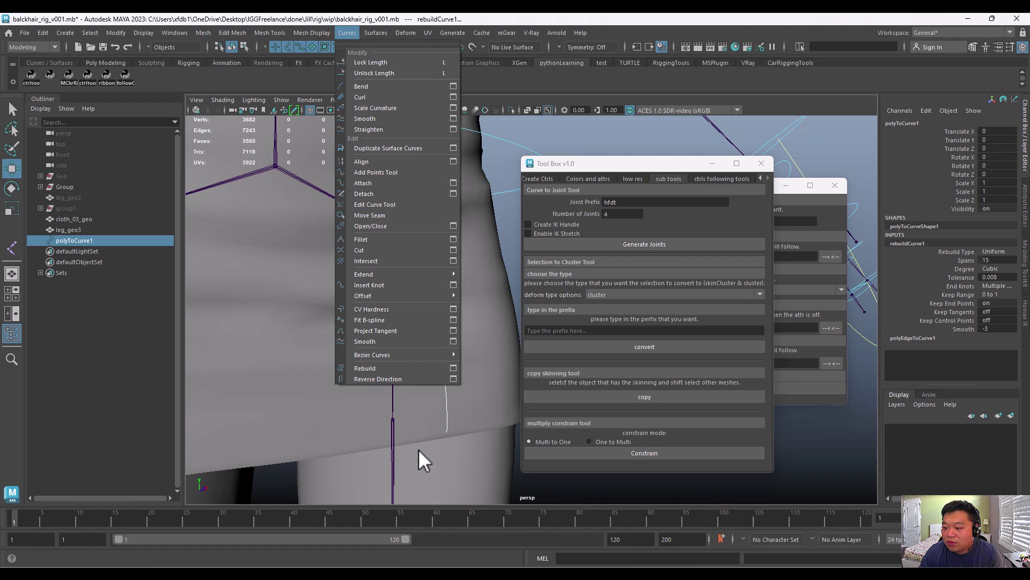
{"action": "left_click", "coordinate": [405, 379]}
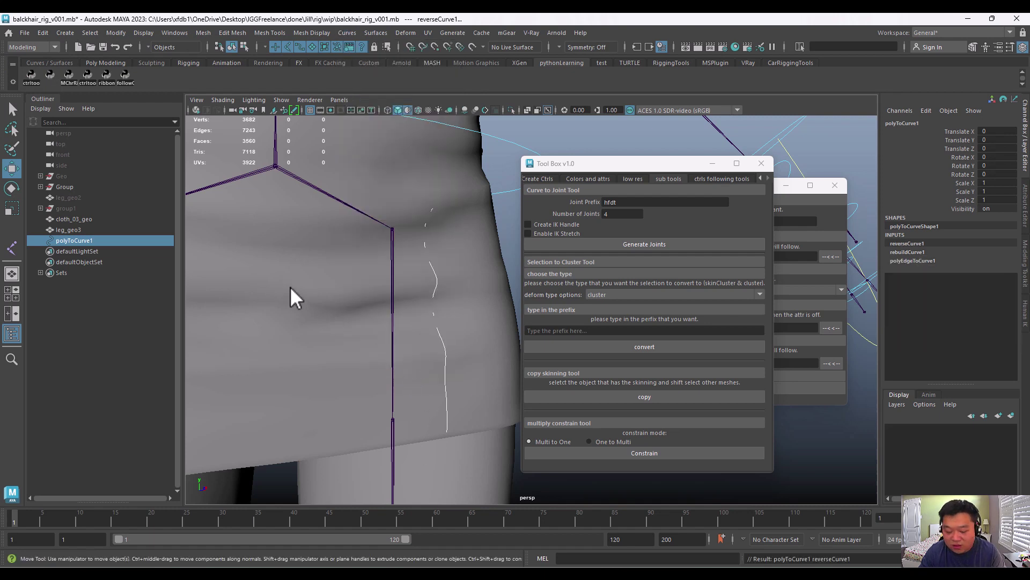
{"action": "key", "text": "alt+shift+d"}
- Generate the four-joint hfdt chain along the reversed curve and close the Tool Box
{"action": "left_click_drag", "start_coordinate": [427, 272], "coordinate": [355, 265], "text": "alt"}
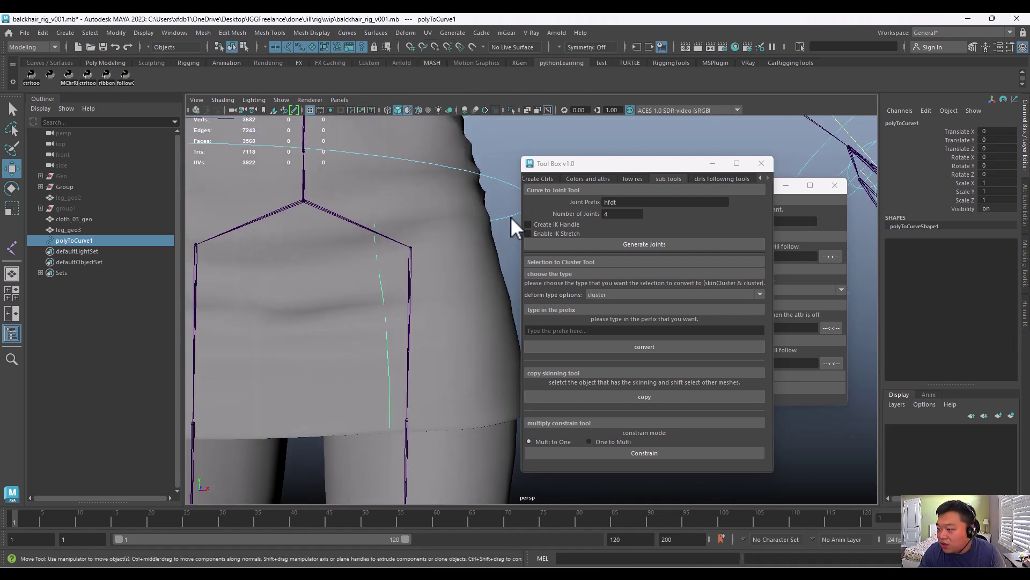
{"action": "left_click", "coordinate": [621, 246]}
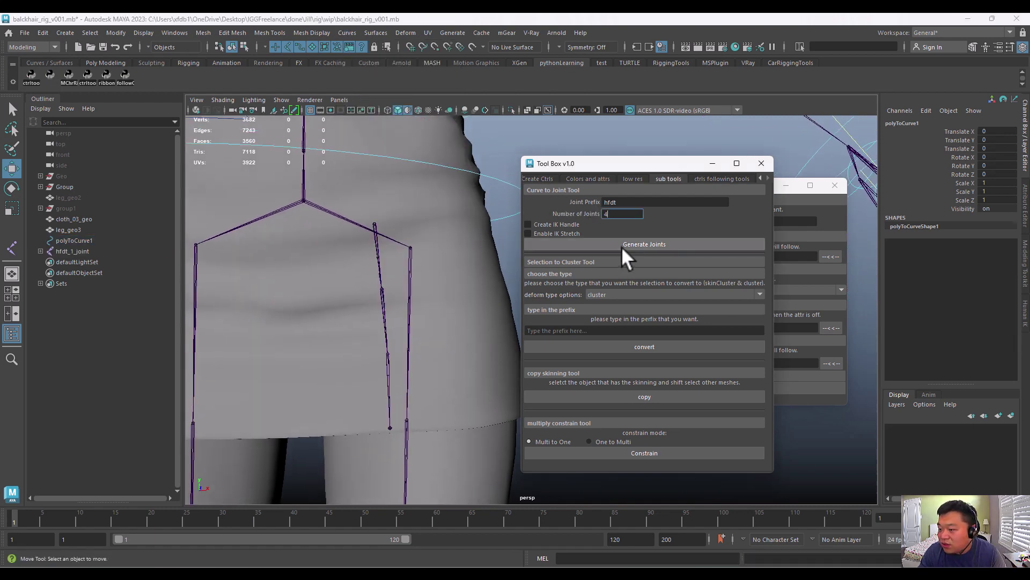
{"action": "left_click", "coordinate": [761, 162]}
- Delete the leftover curve polyToCurve1 from the scene
{"action": "right_click_drag", "start_coordinate": [242, 249], "coordinate": [440, 224], "text": "alt"}
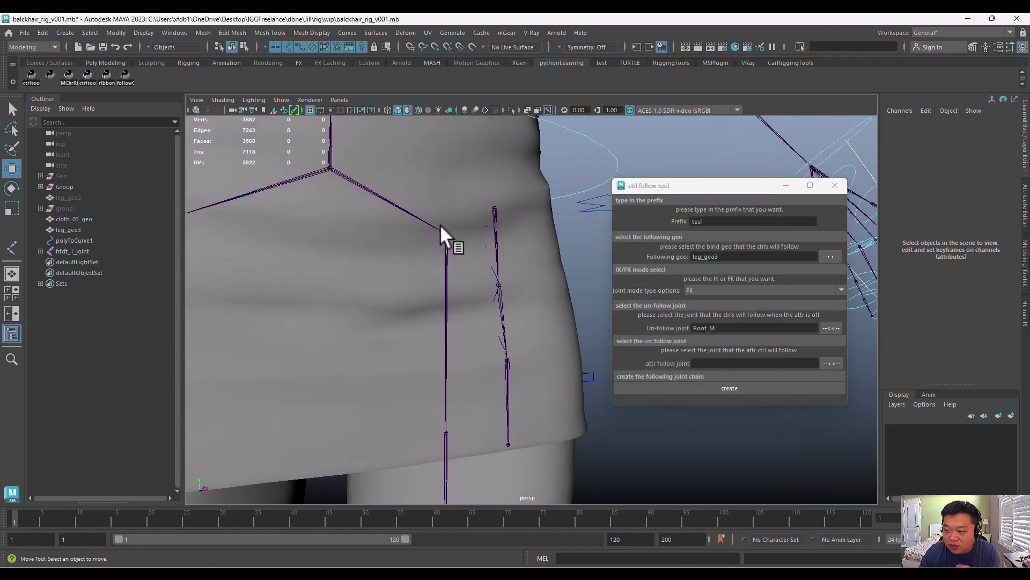
{"action": "left_click", "coordinate": [74, 239]}
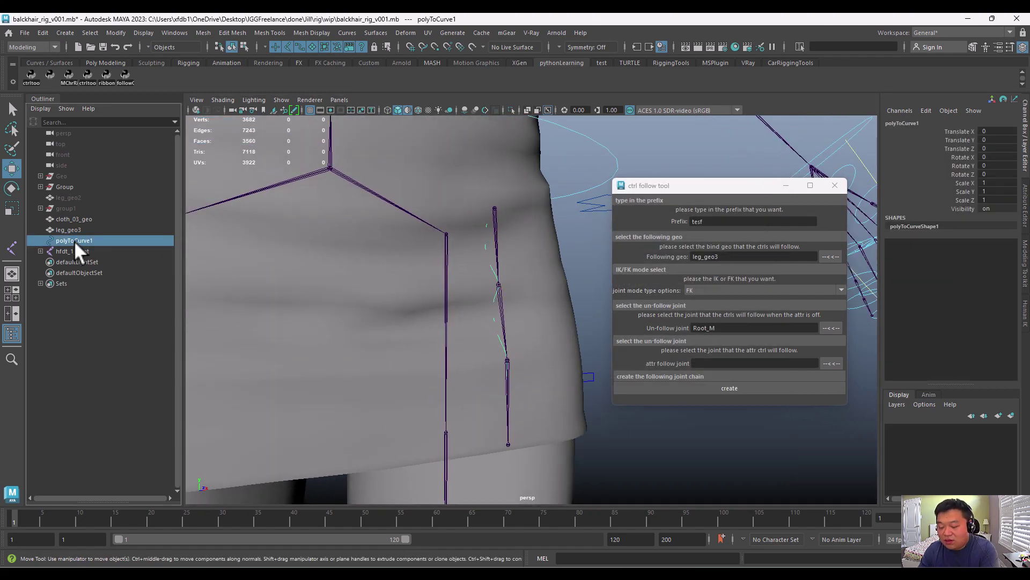
{"action": "key", "text": "Delete"}
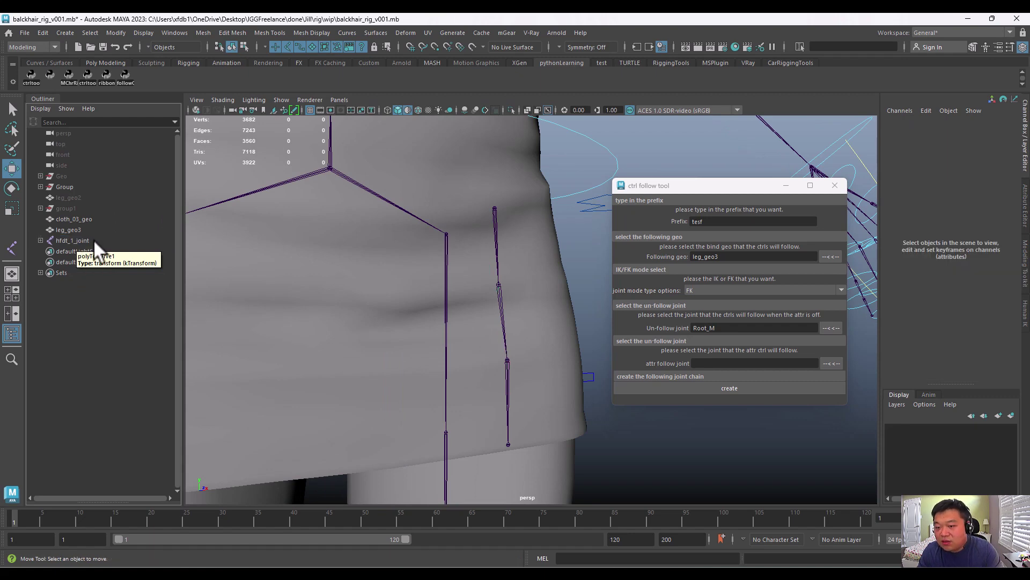
- Expand the hfdt joint chain and load its end joint hfdt_4_joint as the attr follow joint
{"action": "left_click", "coordinate": [91, 240]}
{"action": "left_click", "coordinate": [40, 240]}
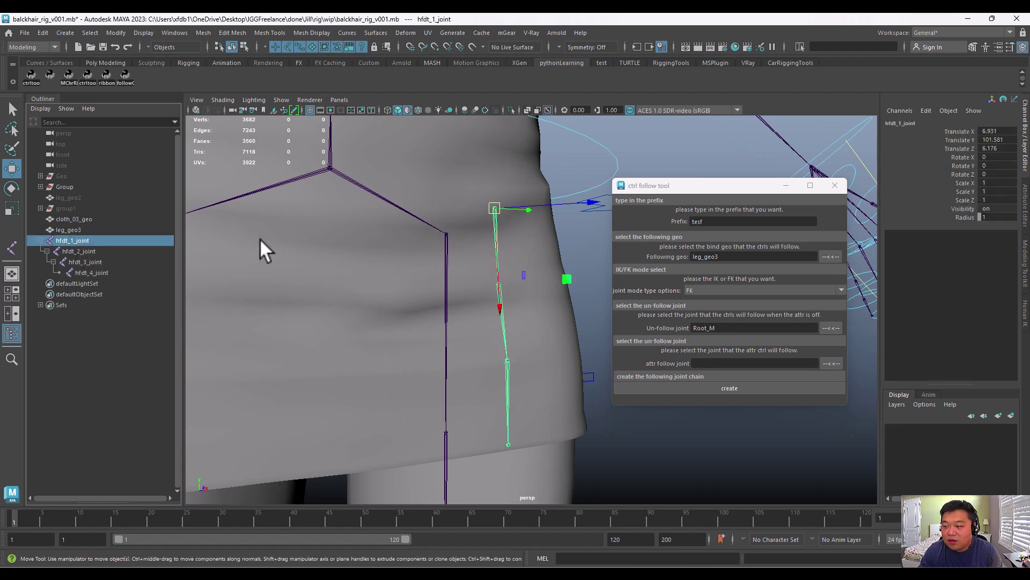
{"action": "left_click_drag", "start_coordinate": [260, 238], "coordinate": [383, 242], "text": "alt"}
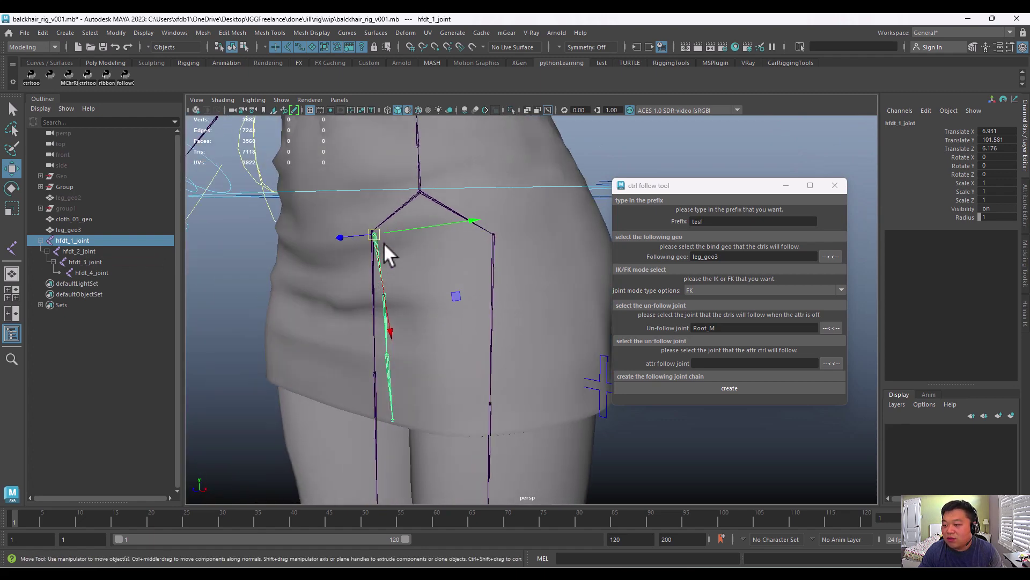
{"action": "left_click_drag", "start_coordinate": [378, 331], "coordinate": [393, 306], "text": "alt"}
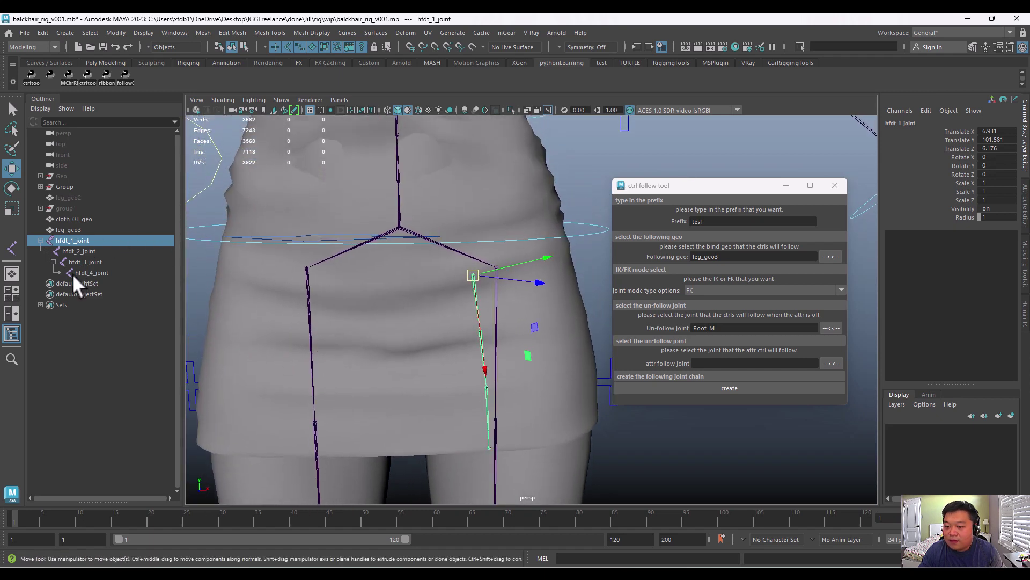
{"action": "left_click", "coordinate": [90, 273]}
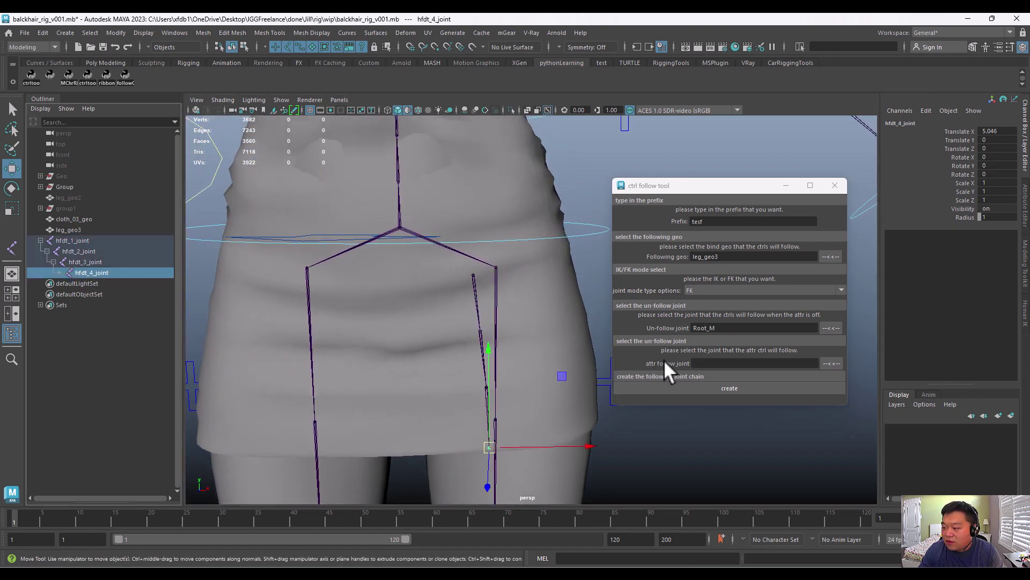
{"action": "middle_click_drag", "start_coordinate": [363, 321], "coordinate": [398, 301], "text": "alt"}
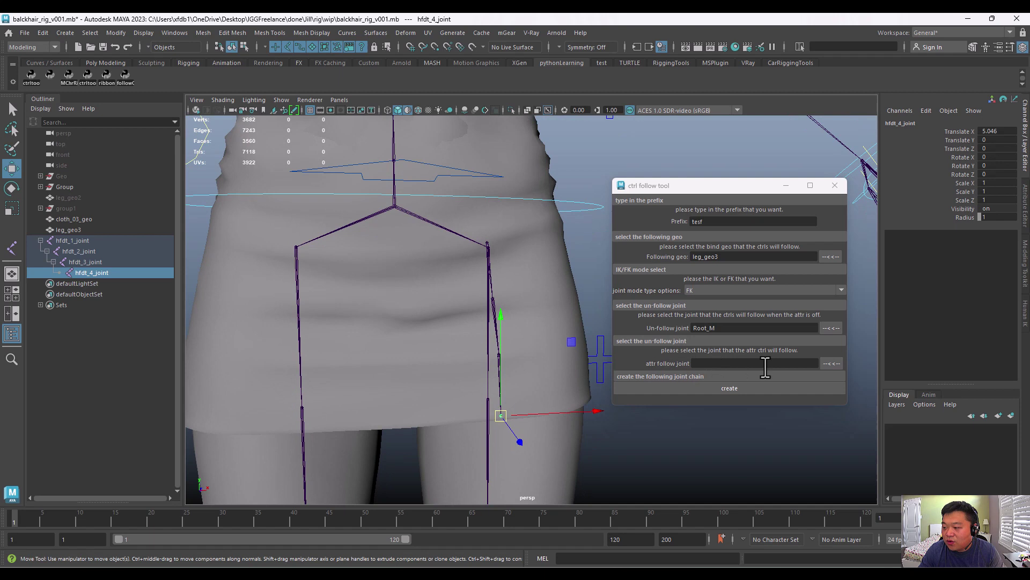
{"action": "left_click", "coordinate": [830, 364]}
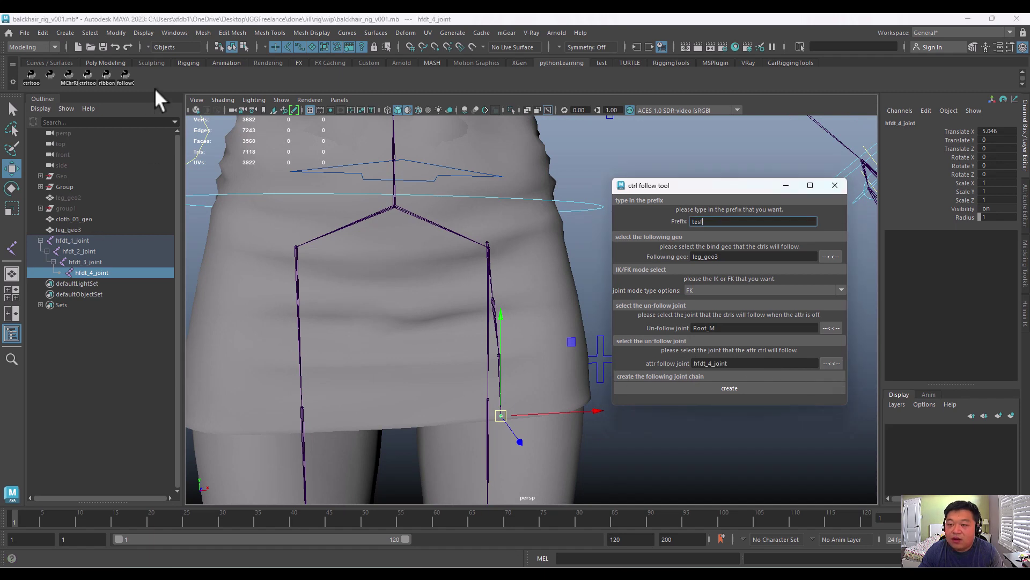
- Switch to the Rigging menu set and apply Orient Joint to hfdt_4_joint
{"action": "left_click", "coordinate": [47, 44]}
{"action": "left_click", "coordinate": [23, 69]}
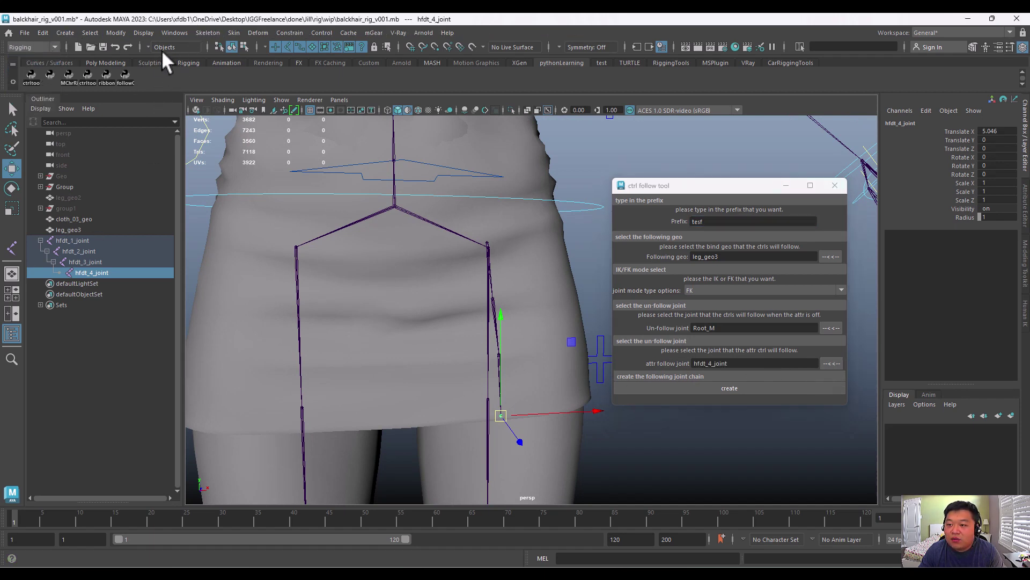
{"action": "left_click", "coordinate": [210, 31]}
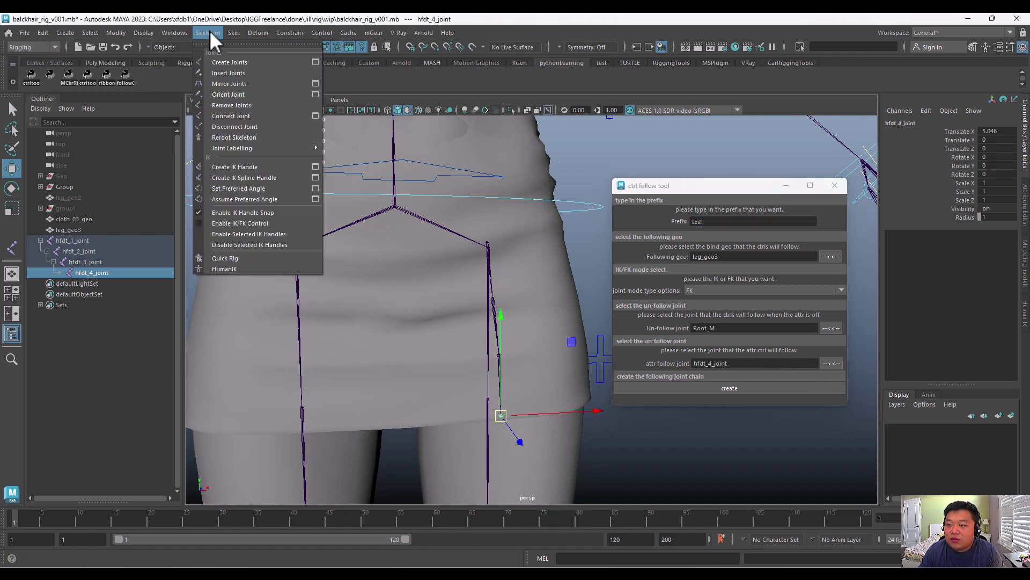
{"action": "left_click", "coordinate": [284, 93]}
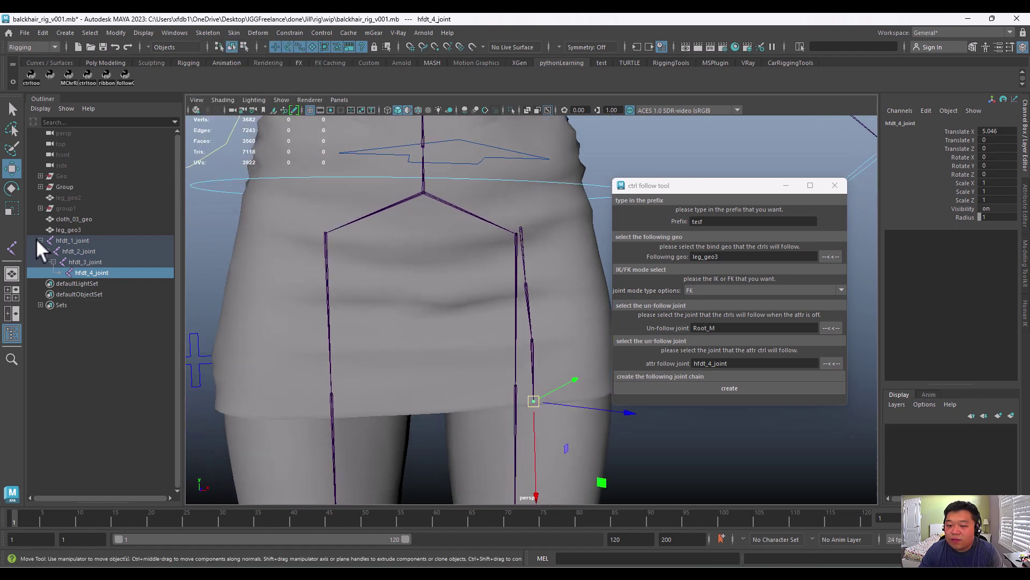
- Select the whole hfdt joint chain from hfdt_1_joint to hfdt_4_joint
{"action": "left_click", "coordinate": [88, 240]}
{"action": "left_click", "coordinate": [107, 271], "text": "shift"}
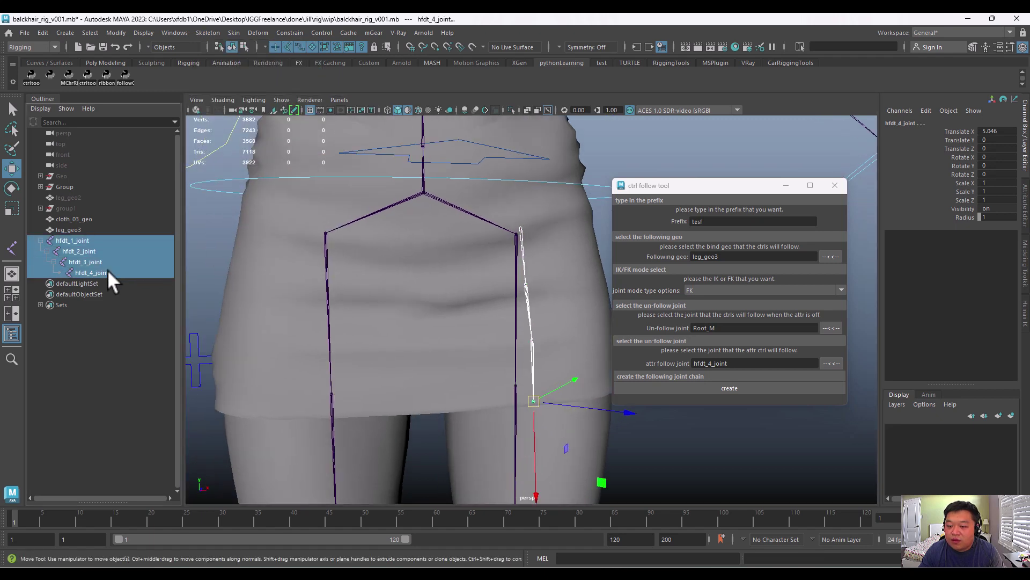
{"action": "mouse_move", "coordinate": [343, 257]}
{"action": "left_mouse_down", "text": "alt"}
{"action": "mouse_move", "coordinate": [378, 253]}
{"action": "mouse_move", "coordinate": [343, 255]}
{"action": "left_mouse_up", "text": "alt"}
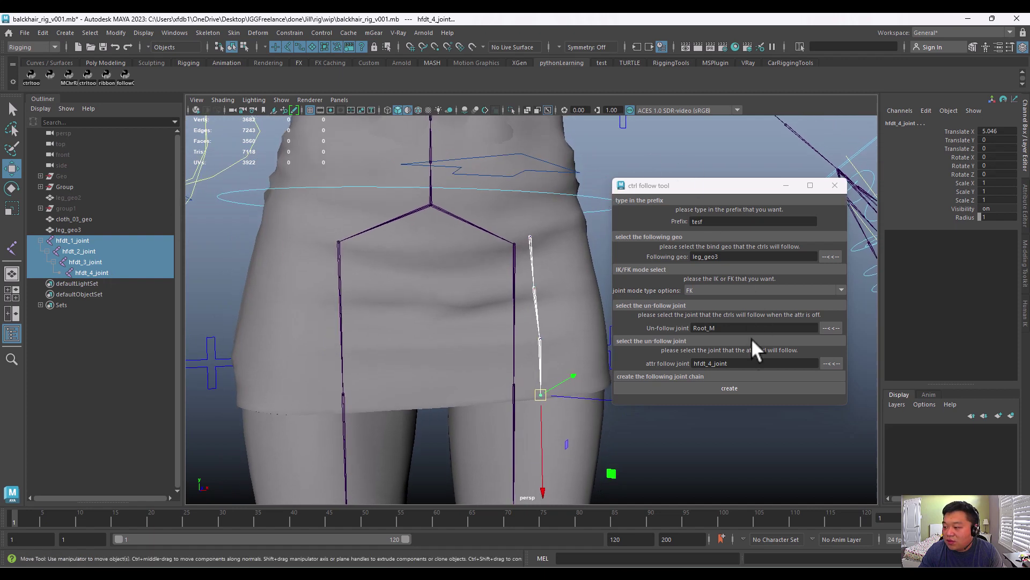
{"action": "right_click_drag", "start_coordinate": [458, 322], "coordinate": [440, 317], "text": "alt"}
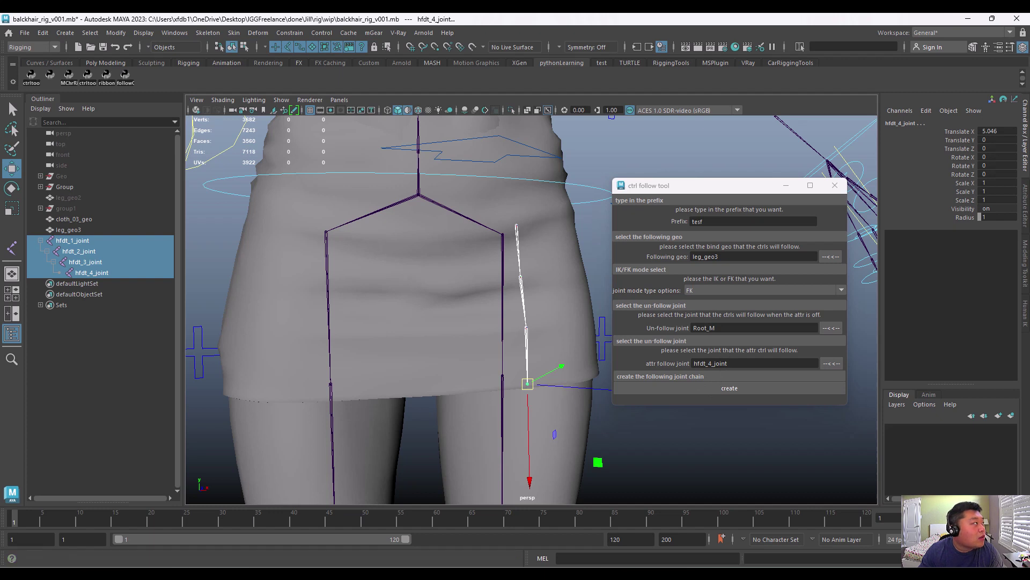
- Relaunch the ctrl follow tool, set its prefix to hfdt and load leg_geo3 as the following geo
{"action": "key", "text": "ctrl+Return"}
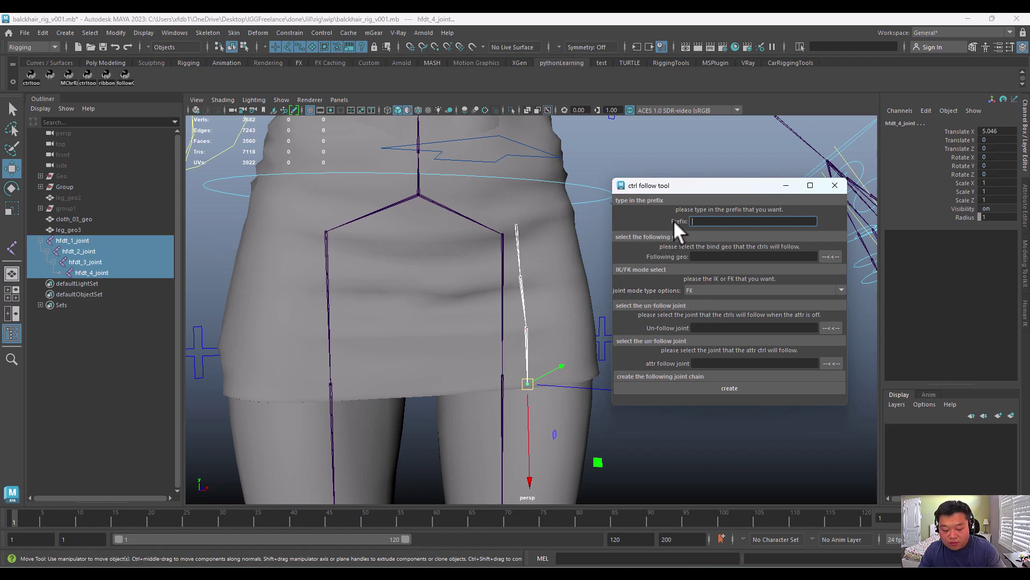
{"action": "type", "text": "hfdt"}
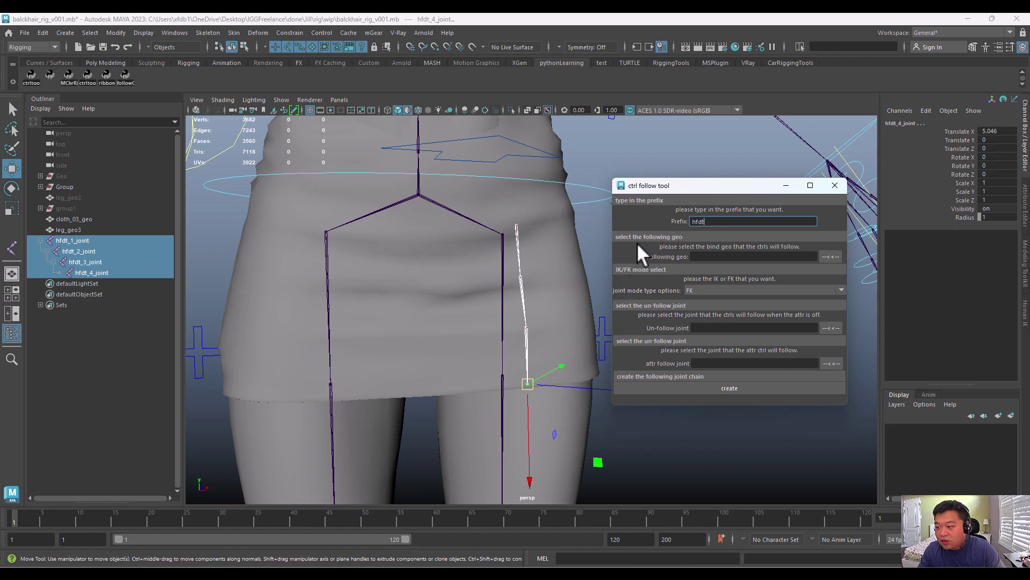
{"action": "left_click", "coordinate": [531, 412]}
{"action": "left_click", "coordinate": [822, 256]}
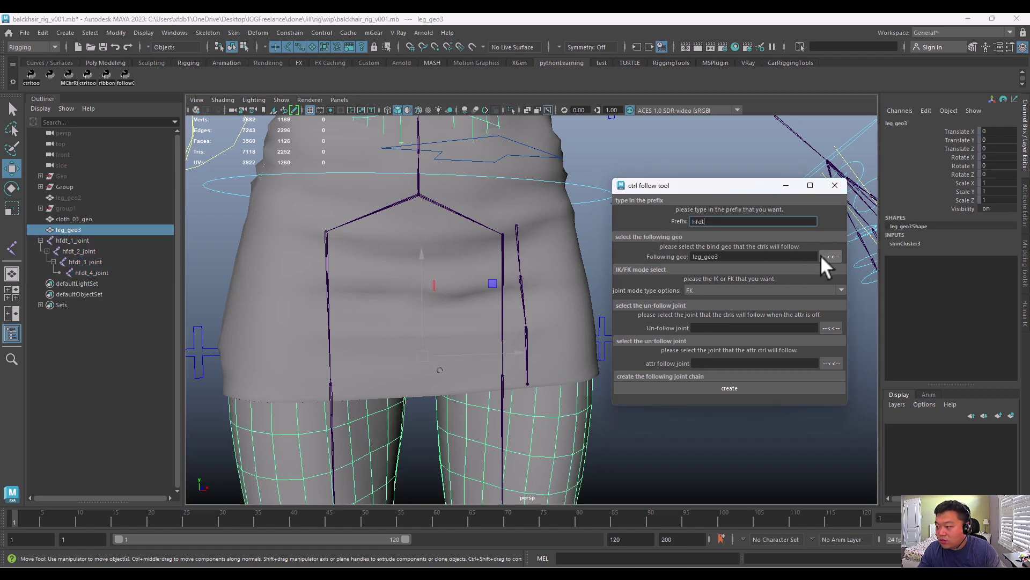
- Load Root_M as the un-follow joint and hfdt_4_joint as the attr follow joint
{"action": "left_click", "coordinate": [477, 223]}
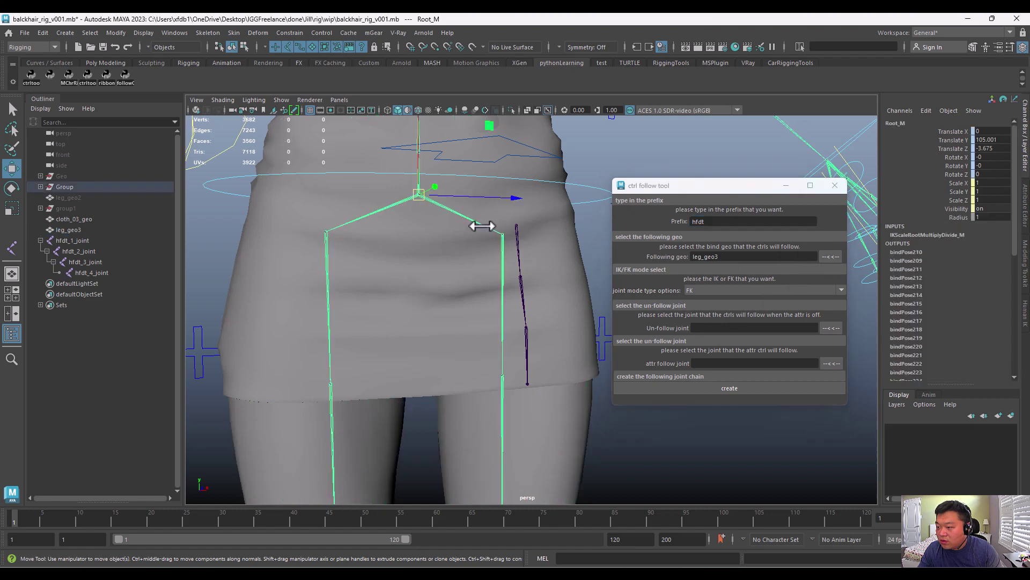
{"action": "left_click", "coordinate": [825, 328]}
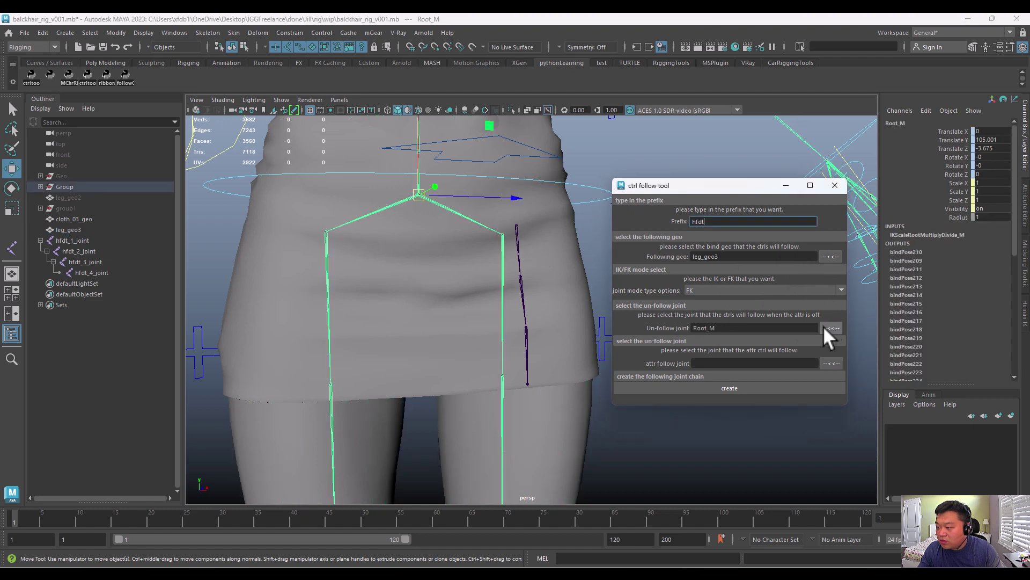
{"action": "left_click", "coordinate": [528, 383]}
{"action": "left_click", "coordinate": [831, 364]}
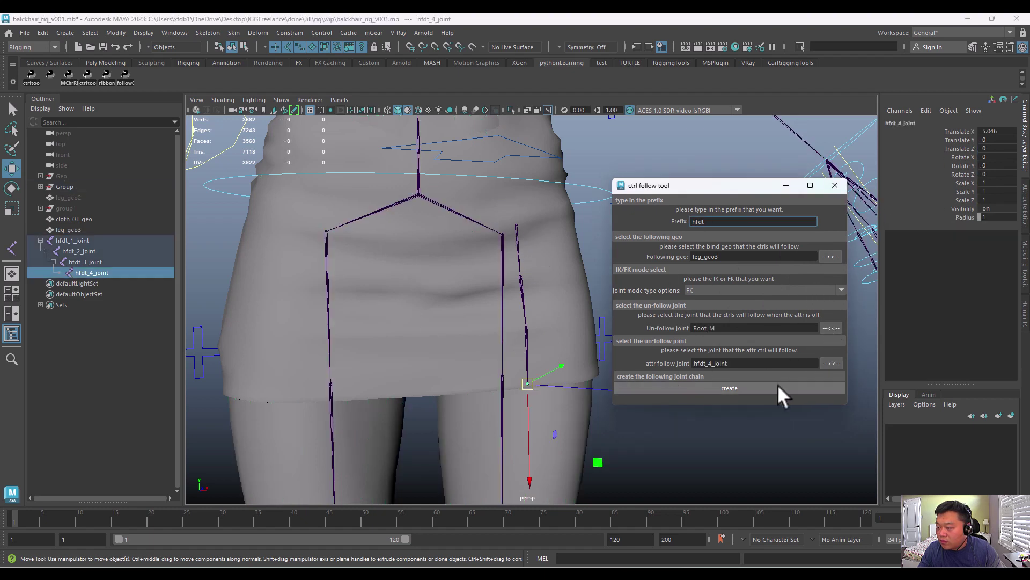
- Create FK follow controls with only hfdt_4_joint selected
{"action": "left_click", "coordinate": [778, 384]}
{"action": "left_click_drag", "start_coordinate": [369, 304], "coordinate": [455, 308], "text": "alt"}
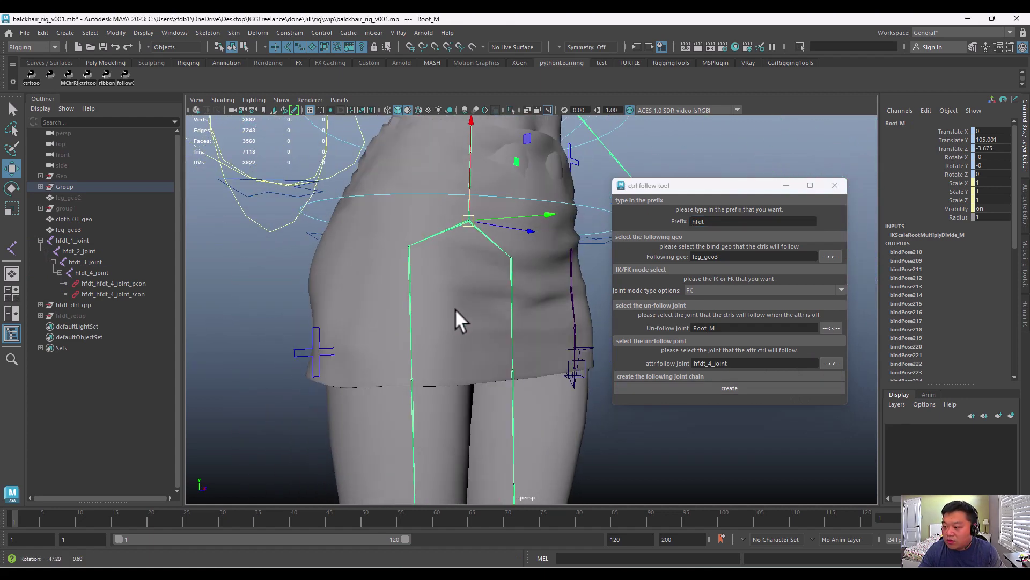
{"action": "middle_click_drag", "start_coordinate": [455, 308], "coordinate": [398, 349], "text": "alt"}
{"action": "right_click_drag", "start_coordinate": [398, 349], "coordinate": [487, 306], "text": "alt"}
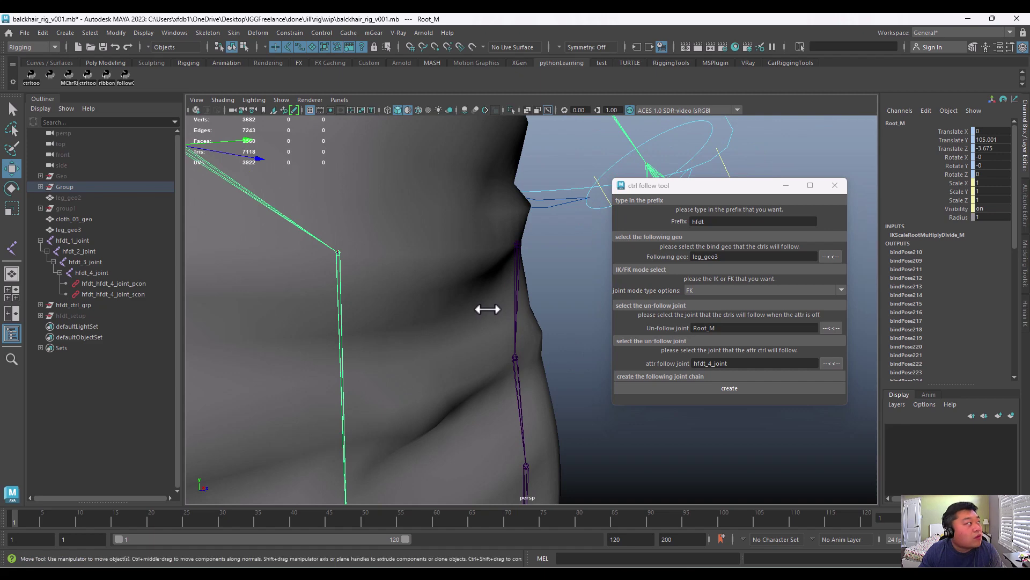
{"action": "left_click_drag", "start_coordinate": [488, 306], "coordinate": [140, 305], "text": "alt"}
- Examine the hfdt_ctrl_grp hierarchy and the offset group of the hfdt_4_joint control
{"action": "left_click", "coordinate": [82, 304]}
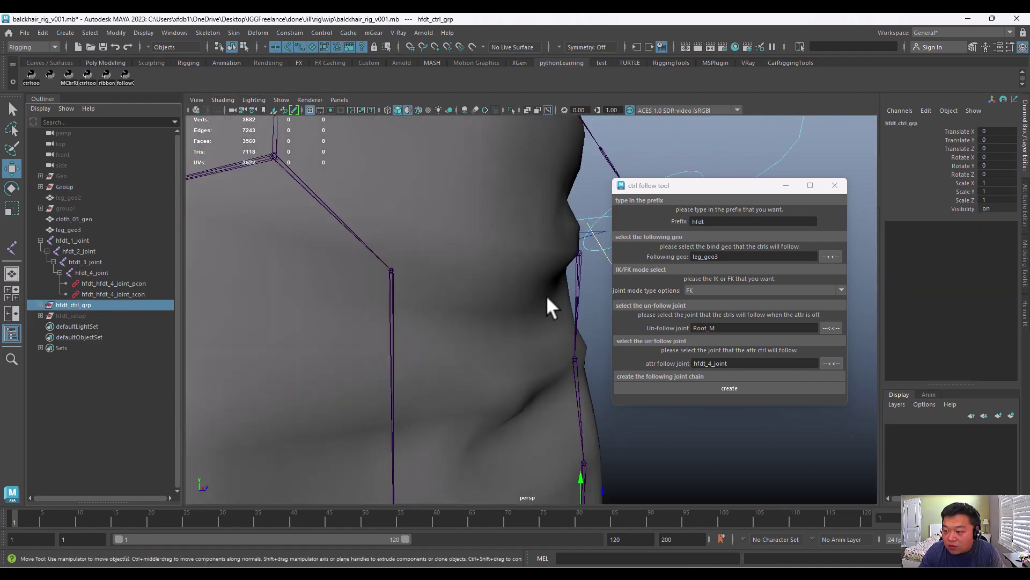
{"action": "middle_click_drag", "start_coordinate": [545, 294], "coordinate": [492, 282], "text": "alt"}
{"action": "right_click_drag", "start_coordinate": [491, 282], "coordinate": [419, 275], "text": "alt"}
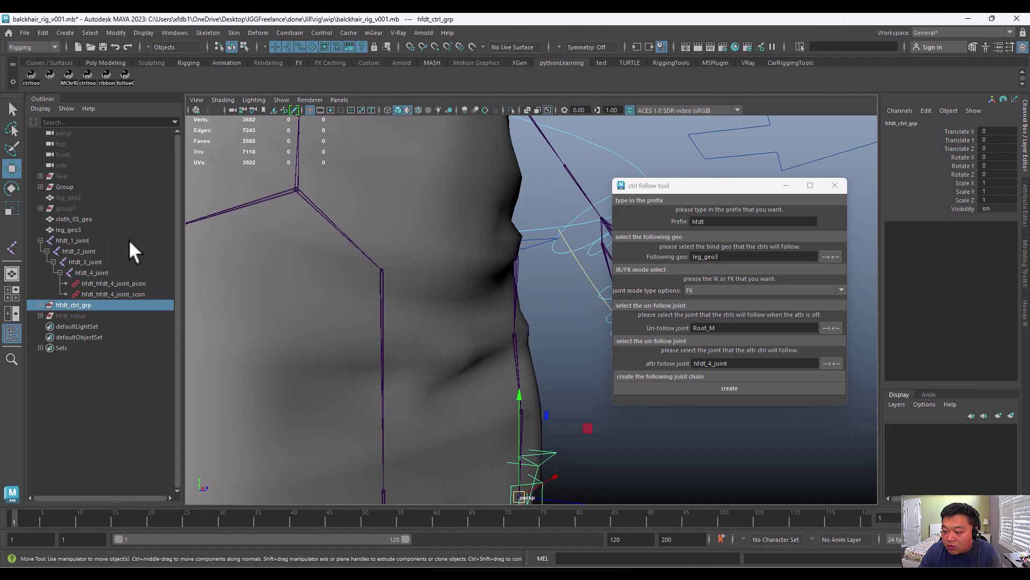
{"action": "middle_click_drag", "start_coordinate": [416, 371], "coordinate": [414, 282], "text": "alt"}
{"action": "left_click", "coordinate": [36, 304]}
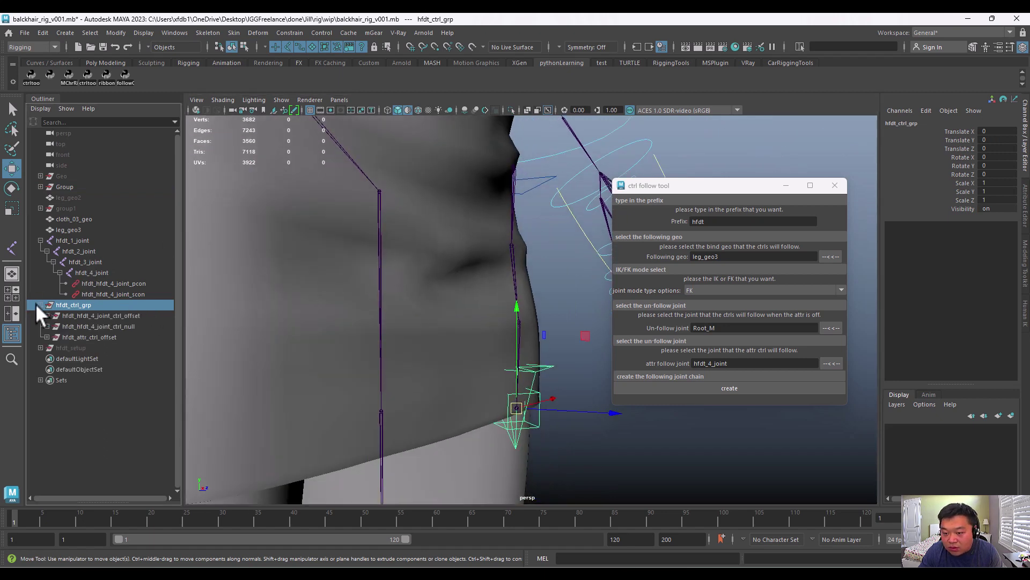
{"action": "left_click", "coordinate": [131, 315]}
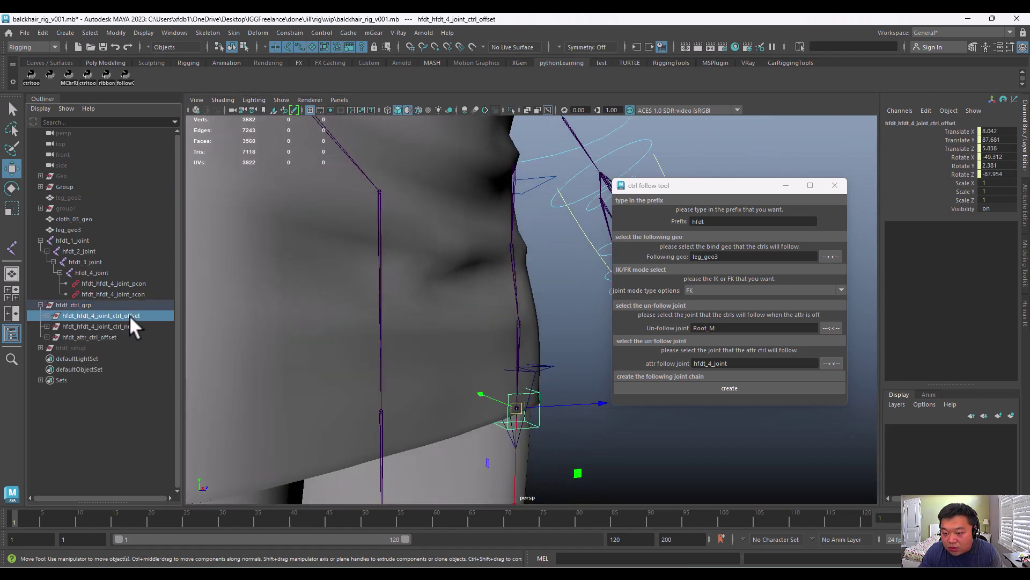
{"action": "left_click", "coordinate": [47, 316]}
{"action": "left_click", "coordinate": [104, 325]}
{"action": "left_click_drag", "start_coordinate": [490, 361], "coordinate": [407, 339], "text": "alt"}
- Undo the creation of the follow controls made for hfdt_4_joint alone
{"action": "key", "text": "ctrl+z"}
{"action": "key", "text": "ctrl+z"}
{"action": "key", "text": "ctrl+z"}
{"action": "key", "text": "ctrl+z"}
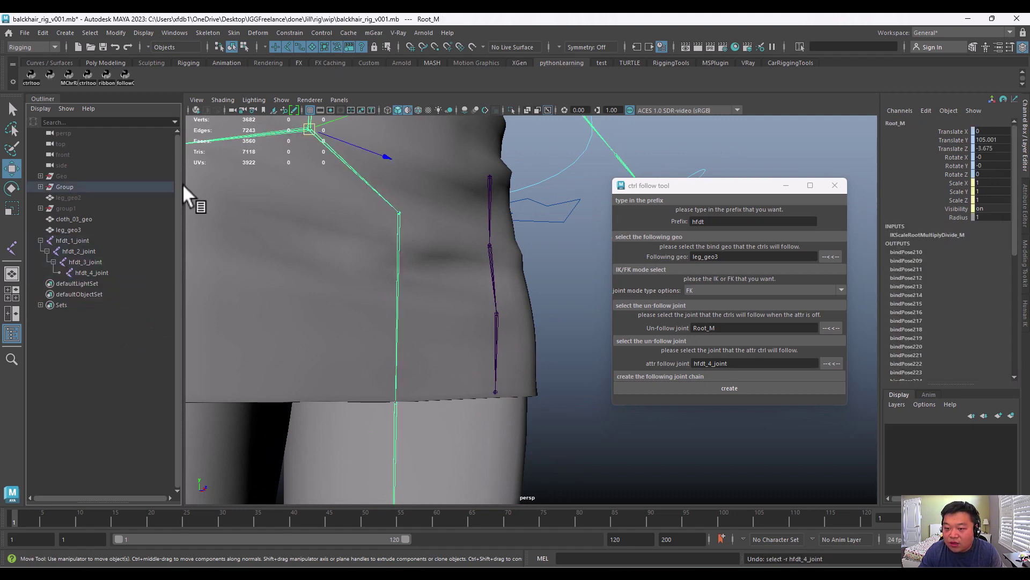
- Select hfdt_1_joint through hfdt_4_joint and create FK follow controls for the whole chain
{"action": "left_click_drag", "start_coordinate": [75, 240], "coordinate": [89, 270]}
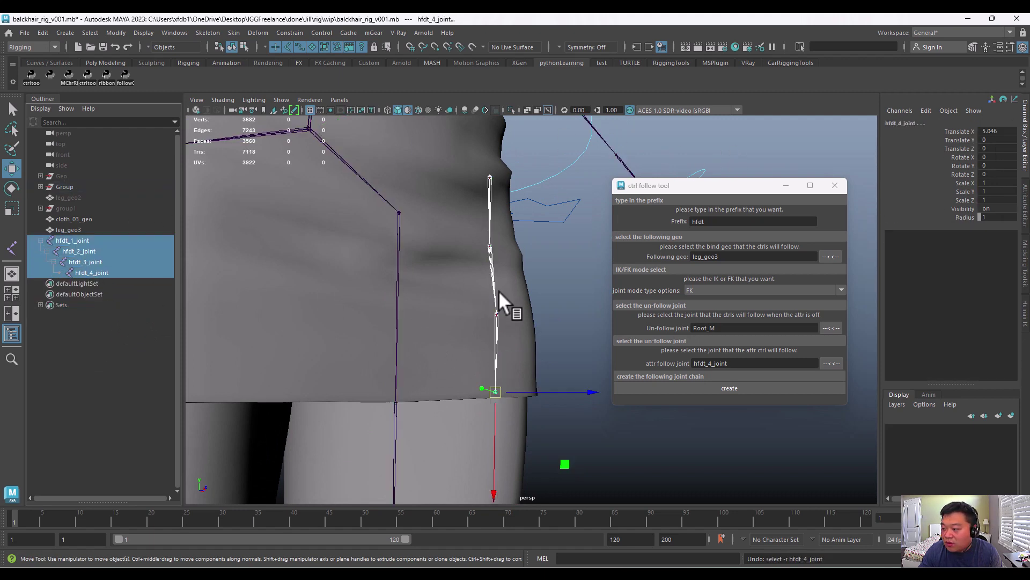
{"action": "left_click", "coordinate": [730, 385]}
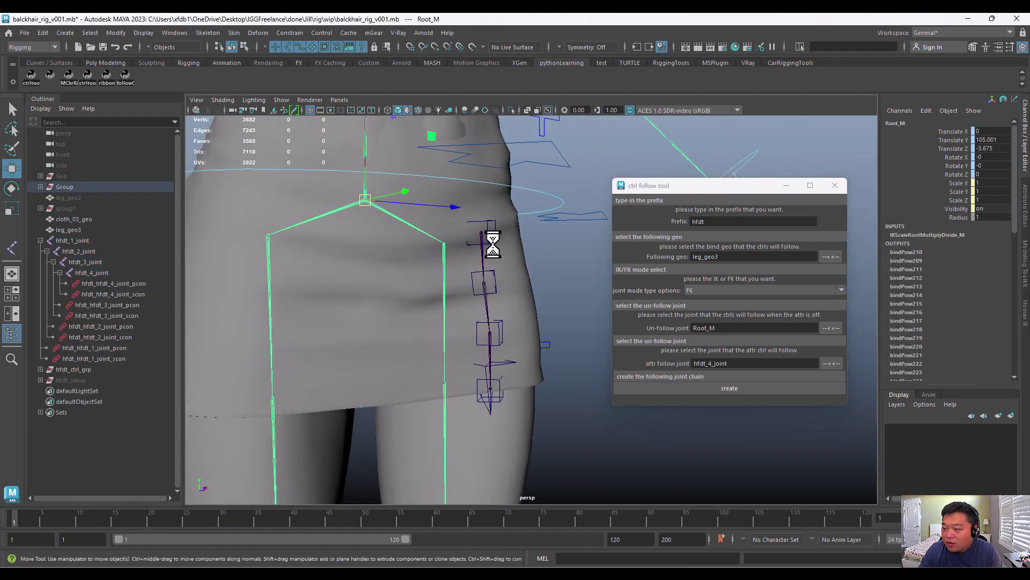
- Test-rotate the uppermost skirt control, hfdt_hfdt_1_joint_ctrl, and undo the rotation
{"action": "key", "text": "e"}
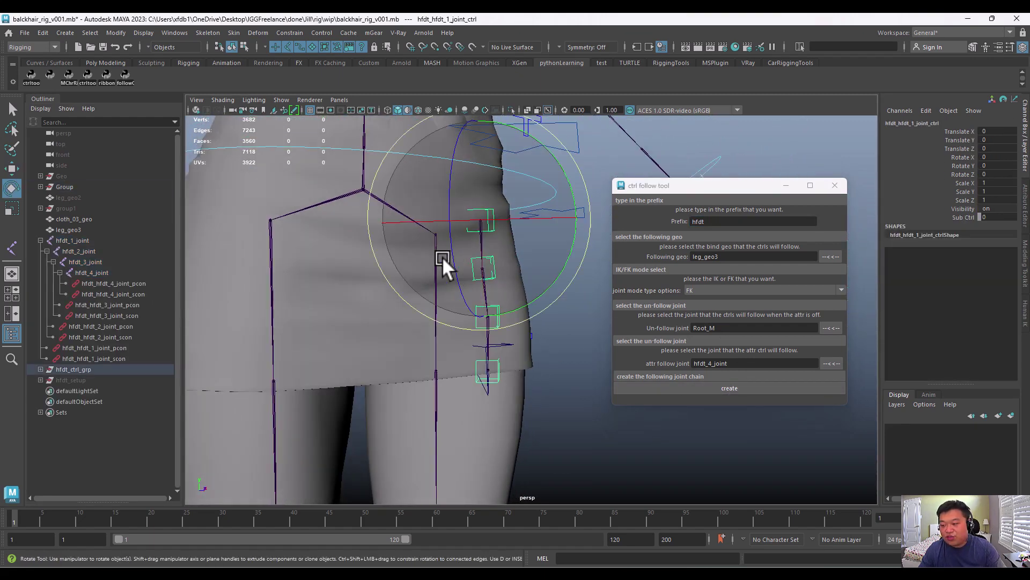
{"action": "left_click_drag", "start_coordinate": [442, 256], "coordinate": [553, 207]}
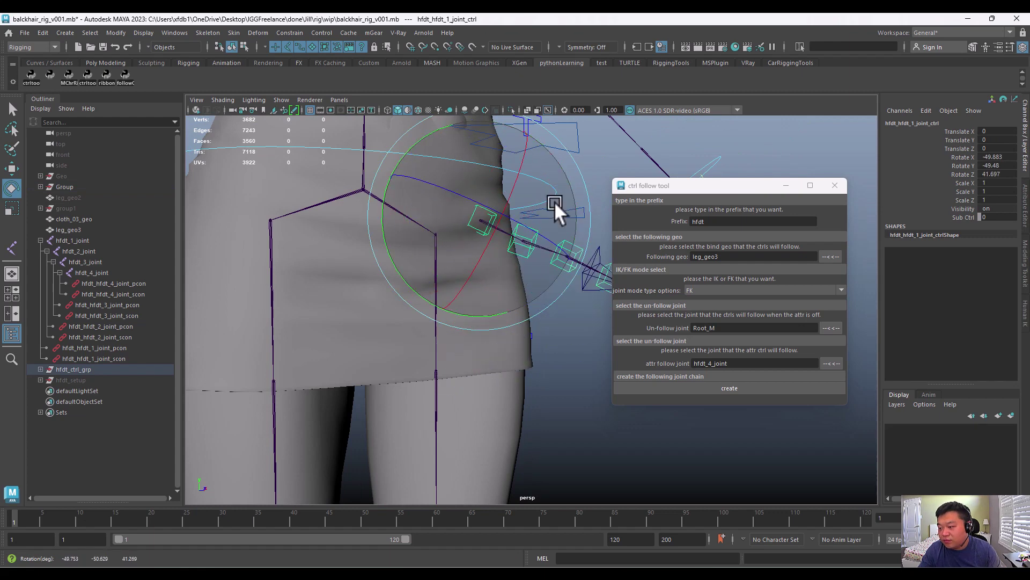
{"action": "key", "text": "ctrl+z"}
{"action": "left_click_drag", "start_coordinate": [514, 252], "coordinate": [464, 247], "text": "alt"}
{"action": "left_click", "coordinate": [577, 281]}
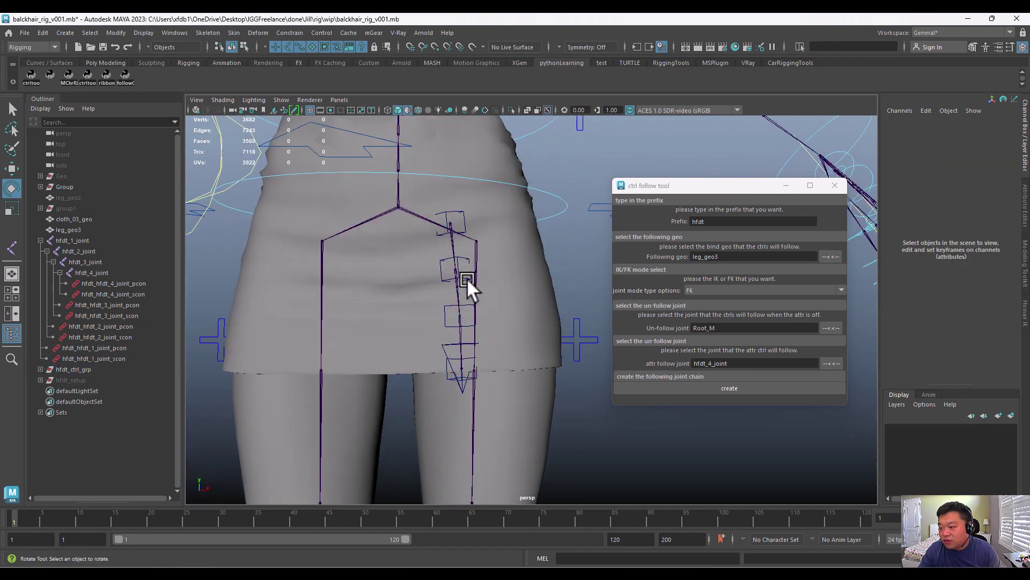
- Test-rotate the second skirt control, hfdt_hfdt_2_joint_ctrl, and undo the rotation
{"action": "left_click", "coordinate": [456, 282]}
{"action": "left_click_drag", "start_coordinate": [456, 282], "coordinate": [520, 271], "text": "alt"}
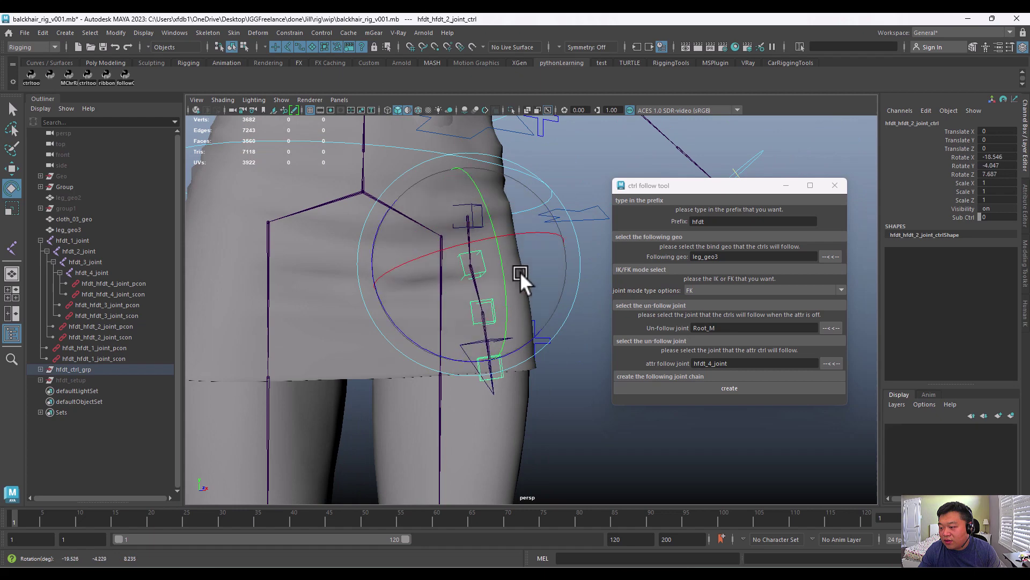
{"action": "key", "text": "ctrl+z"}
- Set the Sub Ctrl attribute of hfdt_hfdt_2_joint_ctrl to 1
{"action": "left_click", "coordinate": [956, 211]}
{"action": "left_click", "coordinate": [959, 215]}
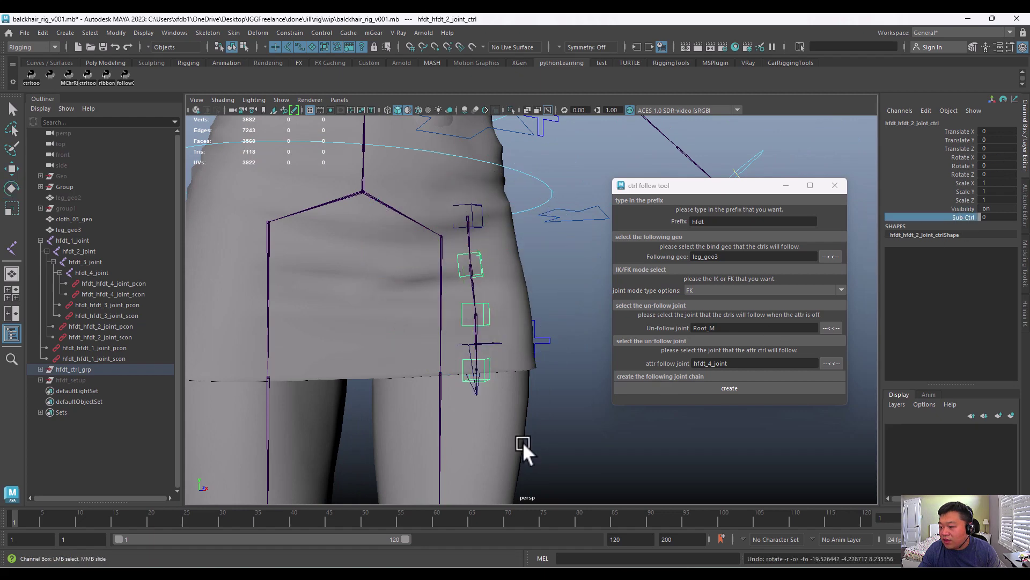
{"action": "middle_click_drag", "start_coordinate": [522, 442], "coordinate": [624, 445]}
{"action": "left_click_drag", "start_coordinate": [513, 301], "coordinate": [591, 345], "text": "alt"}
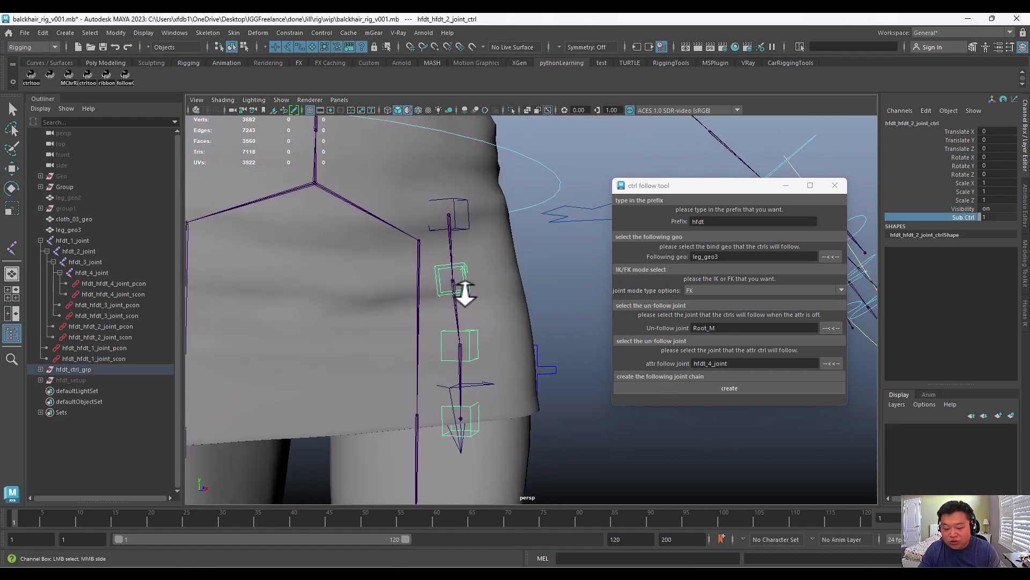
- Test-move the sub control hfdt_hfdt_2_joint_sub_ctrl and undo the move
{"action": "key", "text": "w"}
{"action": "left_click", "coordinate": [446, 268]}
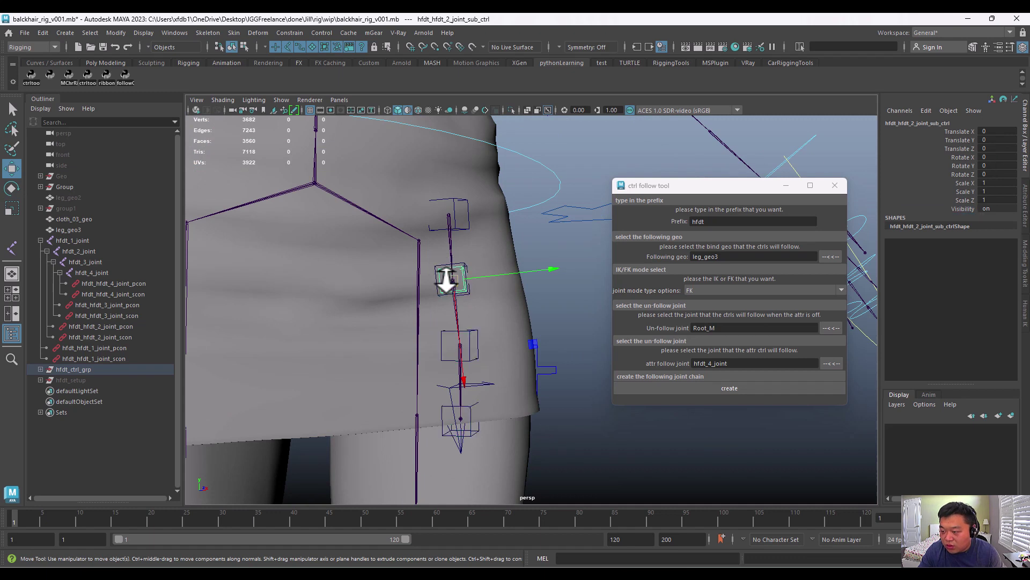
{"action": "mouse_move", "coordinate": [446, 278]}
{"action": "left_mouse_down"}
{"action": "mouse_move", "coordinate": [419, 287]}
{"action": "mouse_move", "coordinate": [450, 278]}
{"action": "mouse_move", "coordinate": [436, 271]}
{"action": "left_mouse_up"}
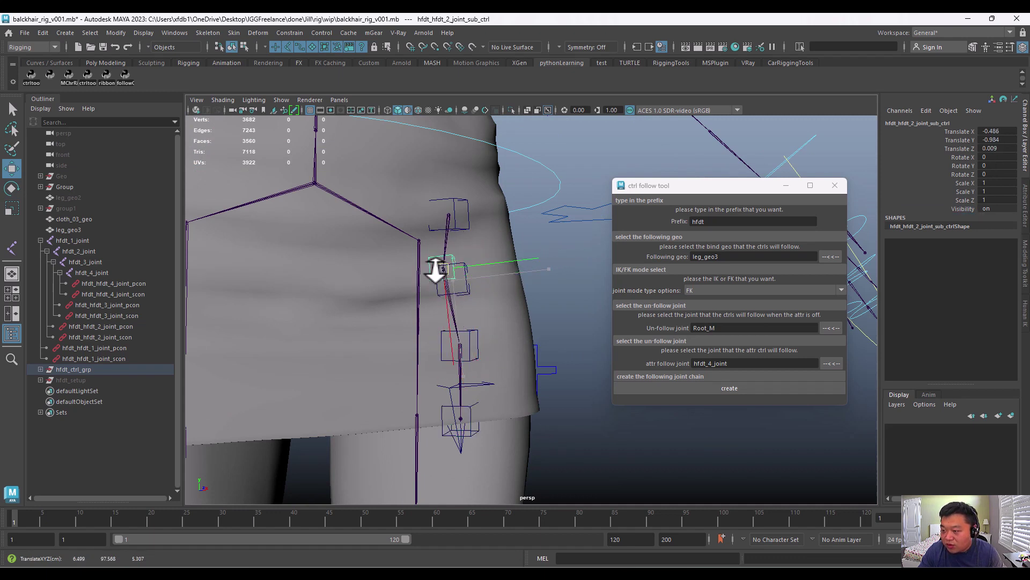
{"action": "key", "text": "ctrl+z"}
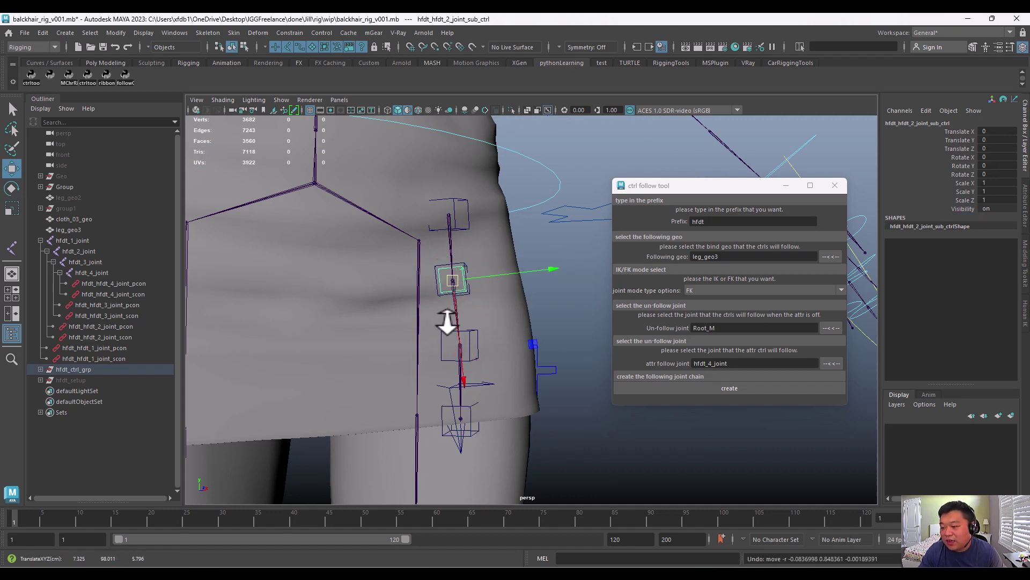
- Move the foot control of the leg beneath the skirt chain outward to test the controls' following
{"action": "left_click_drag", "start_coordinate": [447, 322], "coordinate": [435, 441], "text": "alt"}
{"action": "scroll", "coordinate": [520, 317], "scroll_direction": "down", "scroll_amount": 5}
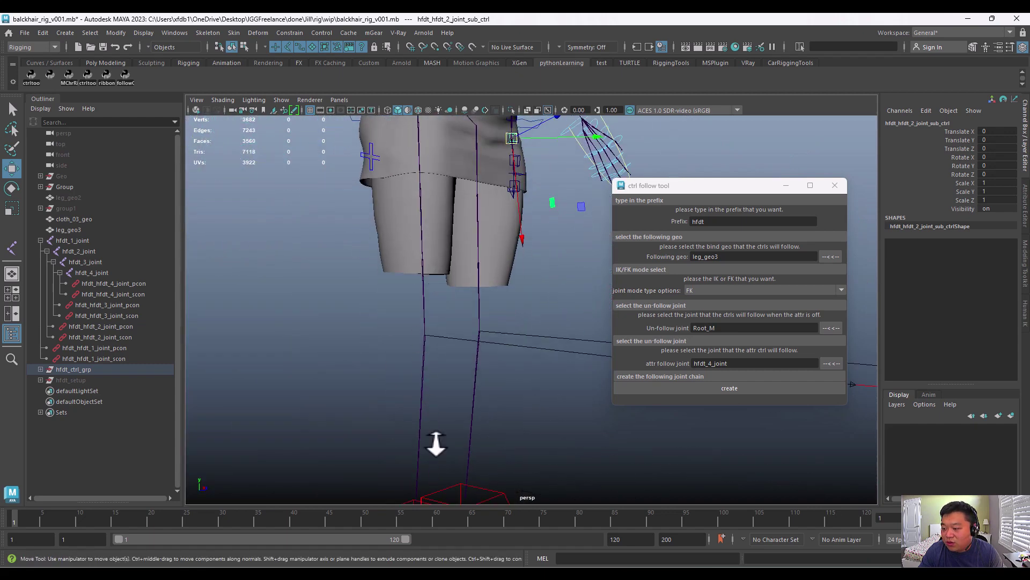
{"action": "left_click", "coordinate": [488, 487]}
{"action": "left_click_drag", "start_coordinate": [571, 414], "coordinate": [408, 307], "text": "alt"}
{"action": "right_click_drag", "start_coordinate": [409, 307], "coordinate": [481, 297], "text": "alt"}
{"action": "left_click_drag", "start_coordinate": [482, 296], "coordinate": [511, 304], "text": "alt"}
{"action": "middle_click_drag", "start_coordinate": [510, 304], "coordinate": [515, 358]}
{"action": "left_click_drag", "start_coordinate": [515, 356], "coordinate": [419, 320], "text": "alt"}
- Select leg_geo3 and examine how the skirt controls follow the posed leg
{"action": "left_click", "coordinate": [431, 375]}
{"action": "left_click_drag", "start_coordinate": [431, 375], "coordinate": [462, 301], "text": "alt"}
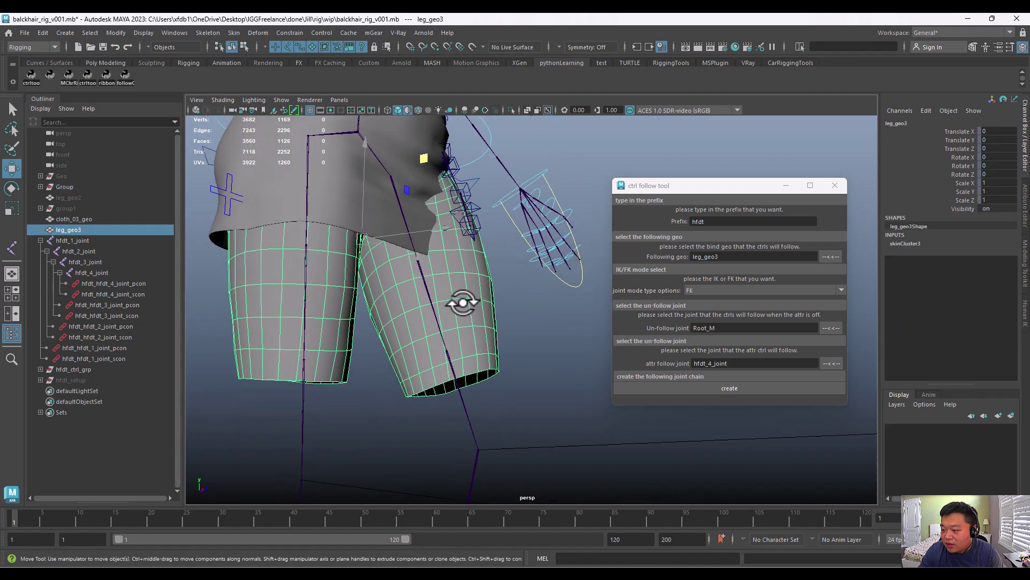
{"action": "mouse_move", "coordinate": [483, 428]}
{"action": "left_mouse_down", "text": "alt"}
{"action": "mouse_move", "coordinate": [449, 404]}
{"action": "mouse_move", "coordinate": [520, 338]}
{"action": "mouse_move", "coordinate": [469, 381]}
{"action": "mouse_move", "coordinate": [471, 440]}
{"action": "left_mouse_up", "text": "alt"}
{"action": "left_click", "coordinate": [482, 434]}
{"action": "left_click_drag", "start_coordinate": [536, 475], "coordinate": [534, 379]}
{"action": "left_click_drag", "start_coordinate": [526, 354], "coordinate": [418, 279], "text": "alt"}
- Select hfdt_attr_ctrl and set its Unfollow attribute to 1
{"action": "left_click", "coordinate": [382, 263]}
{"action": "key", "text": "e"}
{"action": "left_click", "coordinate": [401, 276]}
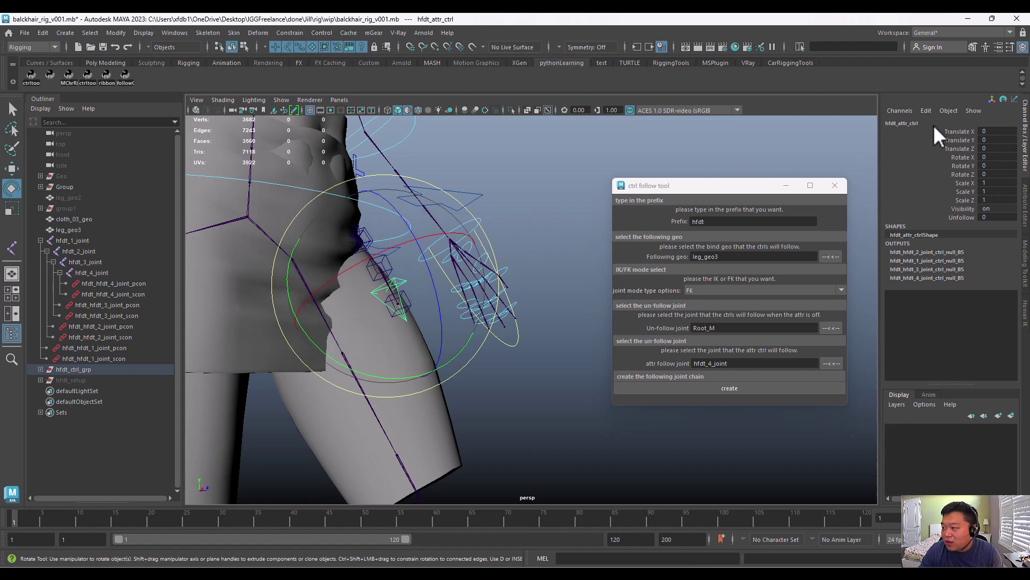
{"action": "left_click", "coordinate": [962, 217]}
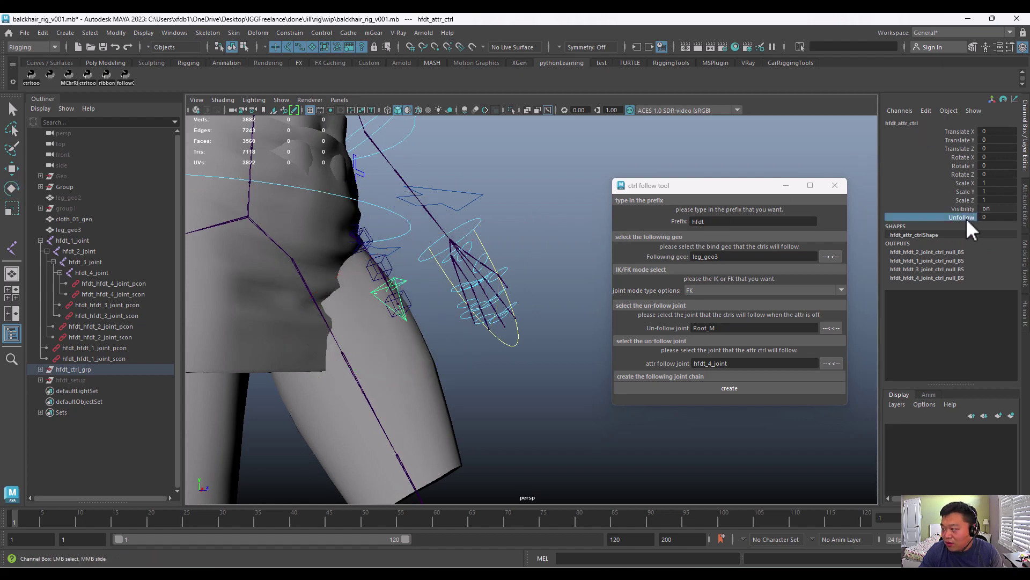
{"action": "left_click_drag", "start_coordinate": [473, 204], "coordinate": [471, 202], "text": "alt"}
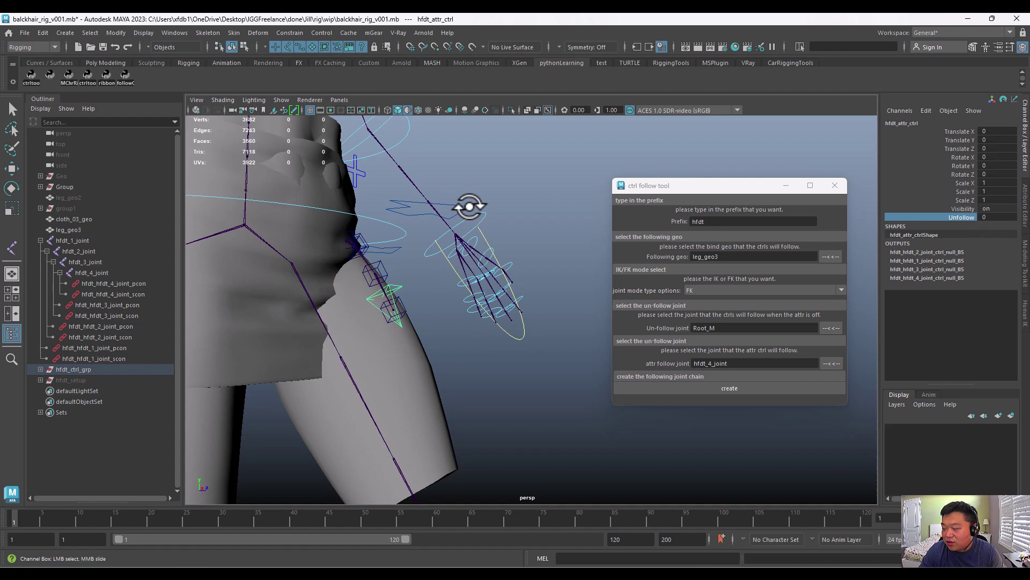
{"action": "middle_click_drag", "start_coordinate": [472, 202], "coordinate": [396, 239], "text": "alt"}
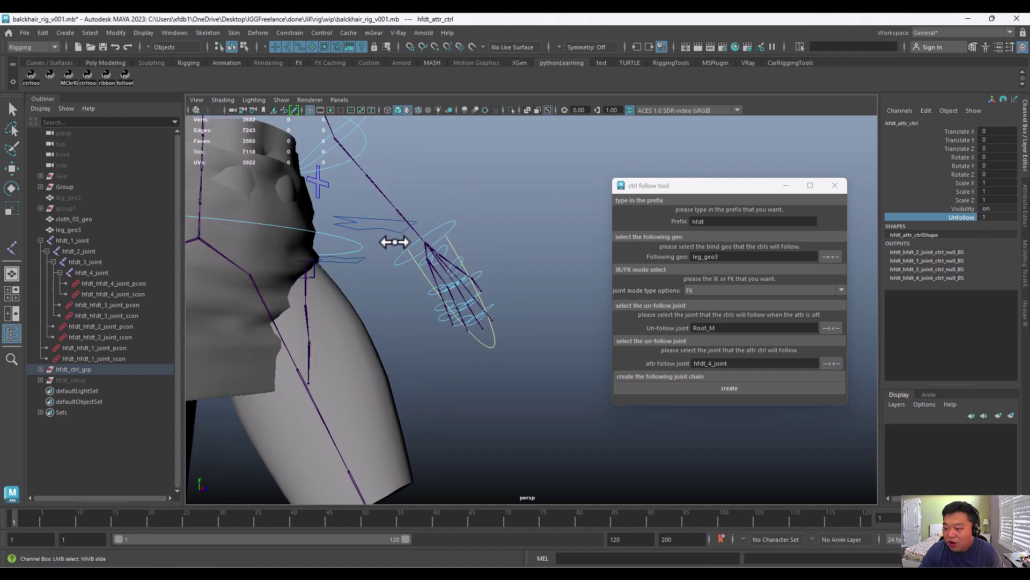
- Return the Unfollow attribute of hfdt_attr_ctrl to 0
{"action": "mouse_move", "coordinate": [396, 239]}
{"action": "left_mouse_down", "text": "alt"}
{"action": "mouse_move", "coordinate": [408, 230]}
{"action": "mouse_move", "coordinate": [387, 238]}
{"action": "left_mouse_up", "text": "alt"}
{"action": "middle_click_drag", "start_coordinate": [386, 238], "coordinate": [361, 237]}
{"action": "mouse_move", "coordinate": [361, 237]}
{"action": "left_mouse_down", "text": "alt"}
{"action": "mouse_move", "coordinate": [375, 248]}
{"action": "mouse_move", "coordinate": [356, 230]}
{"action": "mouse_move", "coordinate": [370, 231]}
{"action": "left_mouse_up", "text": "alt"}
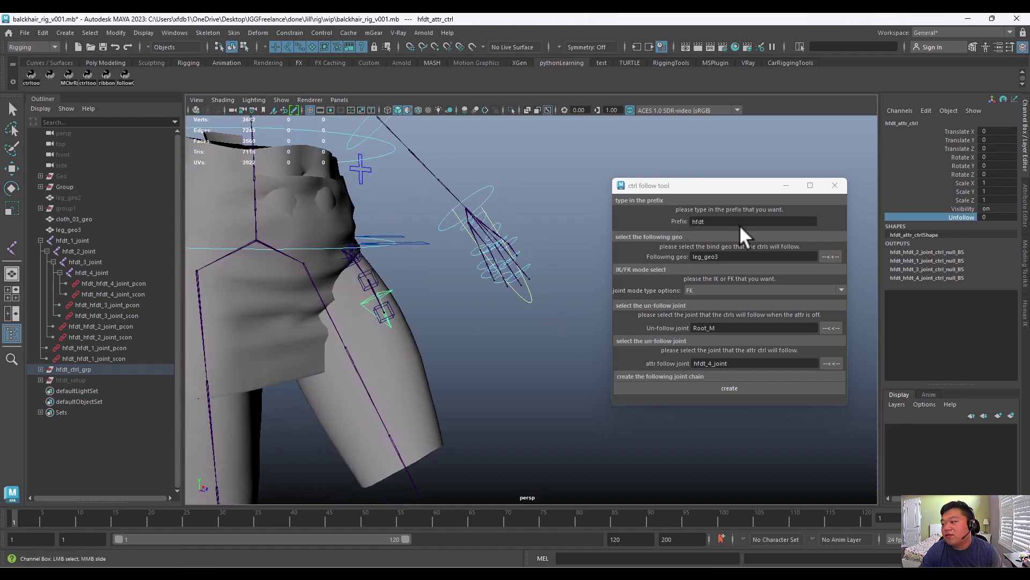
- Try an Unfollow value of 0.4 on hfdt_attr_ctrl to partly blend the skirt controls between following and not following
{"action": "left_click_drag", "start_coordinate": [451, 237], "coordinate": [434, 262], "text": "alt"}
{"action": "right_click_drag", "start_coordinate": [434, 262], "coordinate": [446, 270], "text": "alt"}
{"action": "middle_click_drag", "start_coordinate": [446, 270], "coordinate": [431, 272], "text": "alt"}
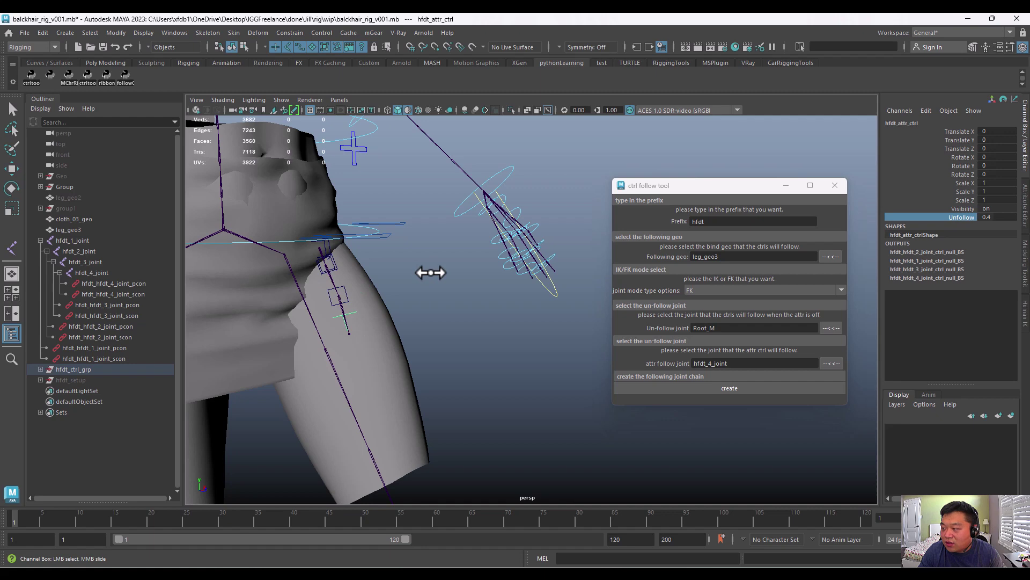
{"action": "left_click_drag", "start_coordinate": [431, 276], "coordinate": [418, 267], "text": "alt"}
- Try to move the IKLeg_L foot control slightly sideways to test the partial following
{"action": "middle_click_drag", "start_coordinate": [406, 279], "coordinate": [432, 244], "text": "alt"}
{"action": "left_click_drag", "start_coordinate": [433, 244], "coordinate": [387, 249], "text": "alt"}
{"action": "middle_click_drag", "start_coordinate": [386, 248], "coordinate": [437, 240], "text": "alt"}
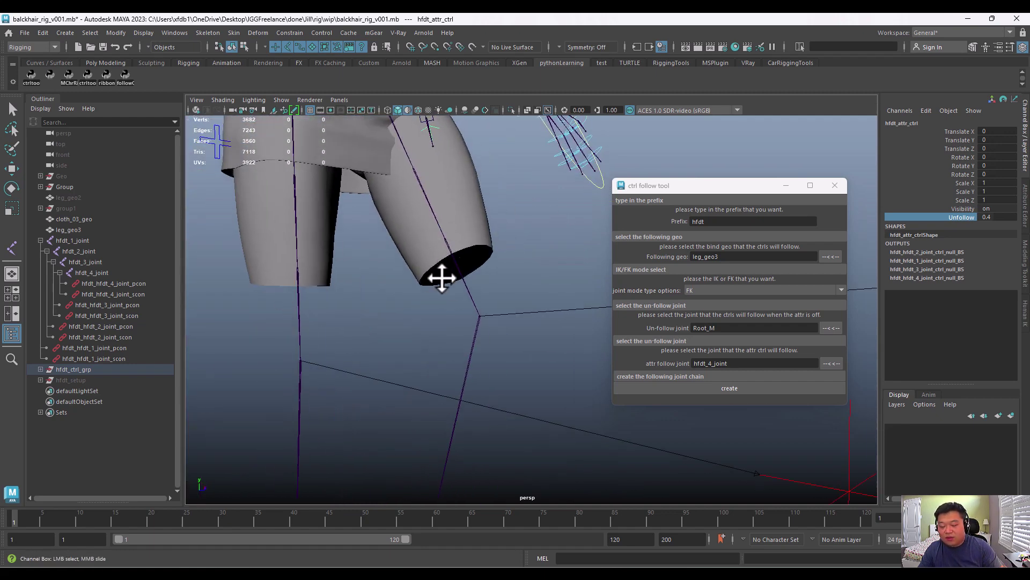
{"action": "middle_click_drag", "start_coordinate": [442, 278], "coordinate": [443, 251], "text": "alt"}
{"action": "right_click_drag", "start_coordinate": [515, 264], "coordinate": [442, 316], "text": "alt"}
{"action": "left_click", "coordinate": [491, 423]}
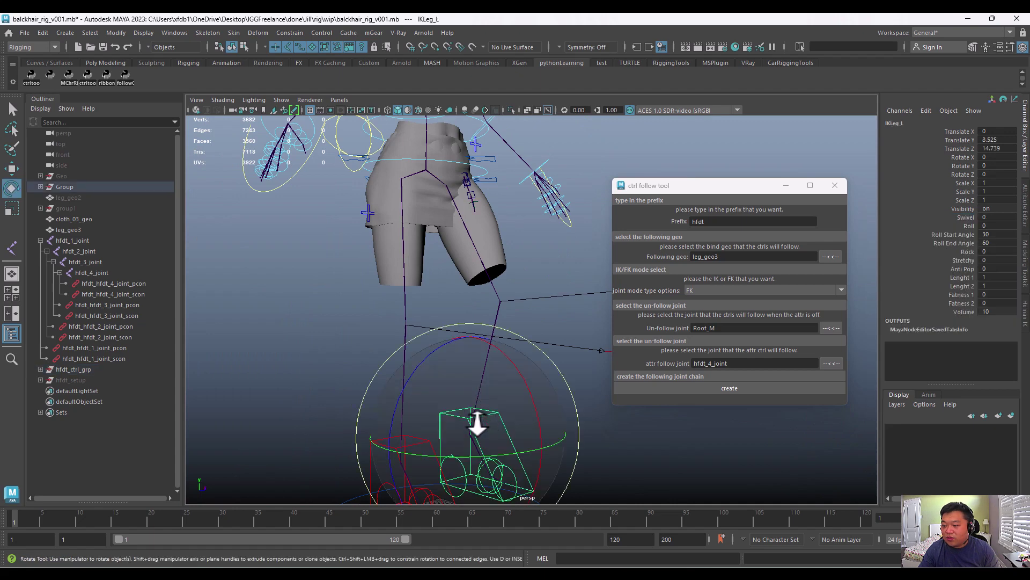
{"action": "key", "text": "w"}
{"action": "mouse_move", "coordinate": [463, 420]}
{"action": "left_mouse_down"}
{"action": "mouse_move", "coordinate": [471, 432]}
{"action": "mouse_move", "coordinate": [524, 425]}
{"action": "mouse_move", "coordinate": [489, 467]}
{"action": "mouse_move", "coordinate": [531, 421]}
{"action": "mouse_move", "coordinate": [428, 442]}
{"action": "mouse_move", "coordinate": [536, 417]}
{"action": "mouse_move", "coordinate": [479, 420]}
{"action": "left_mouse_up"}
{"action": "key", "text": "ctrl+z"}
- Undo the last change to the Unfollow attribute of hfdt_attr_ctrl
{"action": "scroll", "coordinate": [517, 279], "scroll_direction": "up", "scroll_amount": 3}
{"action": "middle_click_drag", "start_coordinate": [524, 209], "coordinate": [495, 278], "text": "alt"}
{"action": "scroll", "coordinate": [490, 274], "scroll_direction": "up", "scroll_amount": 1}
{"action": "key", "text": "ctrl+z"}
{"action": "key", "text": "ctrl+z"}
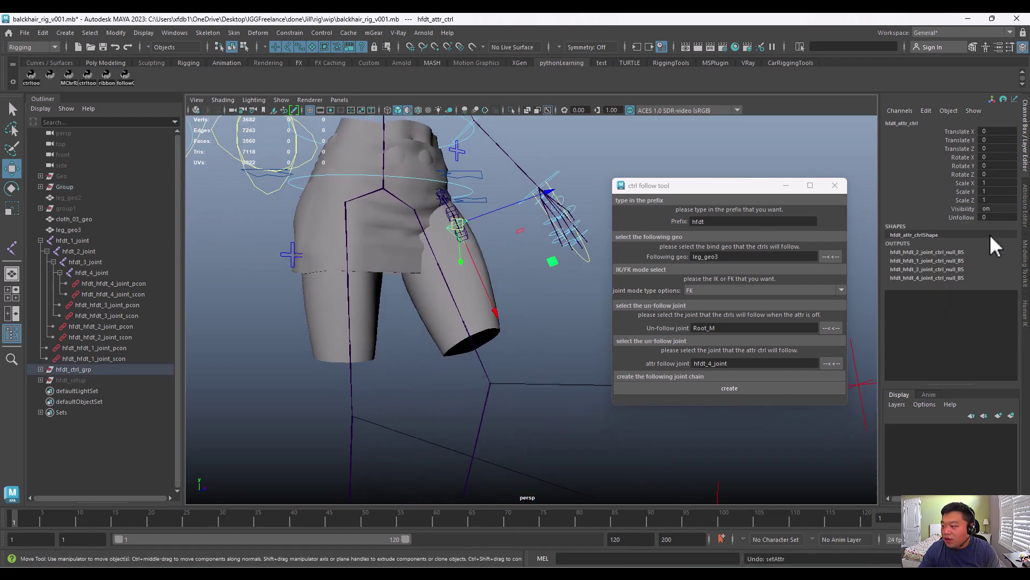
- Set the Unfollow attribute of hfdt_attr_ctrl to 1 and check the skirt chain against the posed leg
{"action": "left_click", "coordinate": [966, 216]}
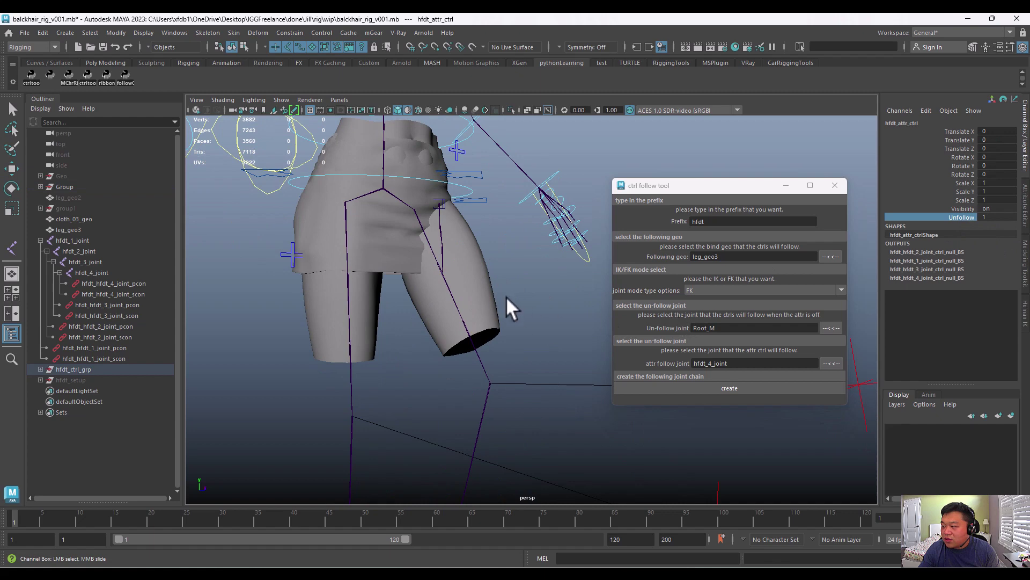
{"action": "right_click_drag", "start_coordinate": [507, 296], "coordinate": [492, 295], "text": "alt"}
{"action": "left_click_drag", "start_coordinate": [492, 296], "coordinate": [483, 275], "text": "alt"}
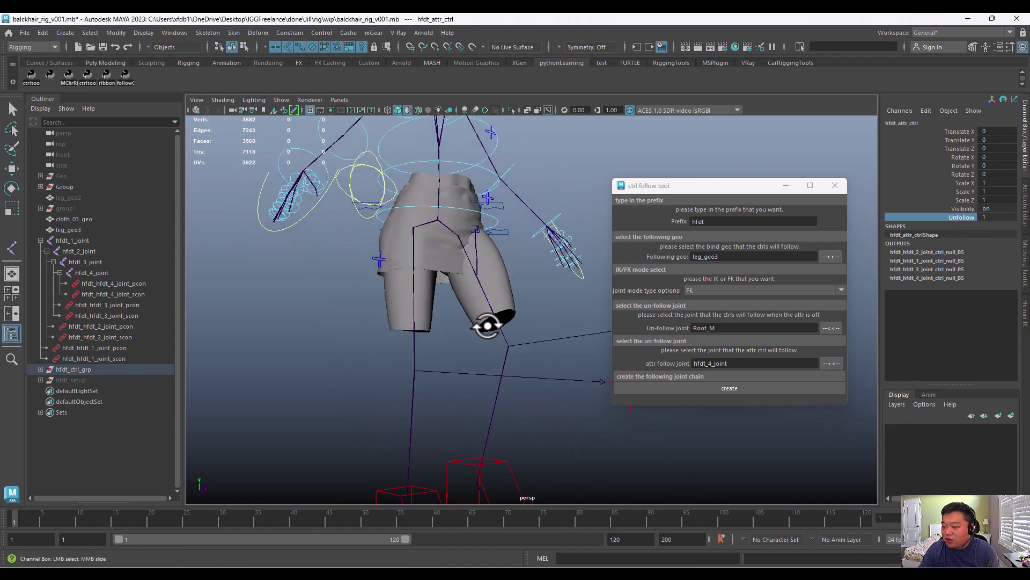
{"action": "left_click_drag", "start_coordinate": [510, 231], "coordinate": [485, 236], "text": "alt"}
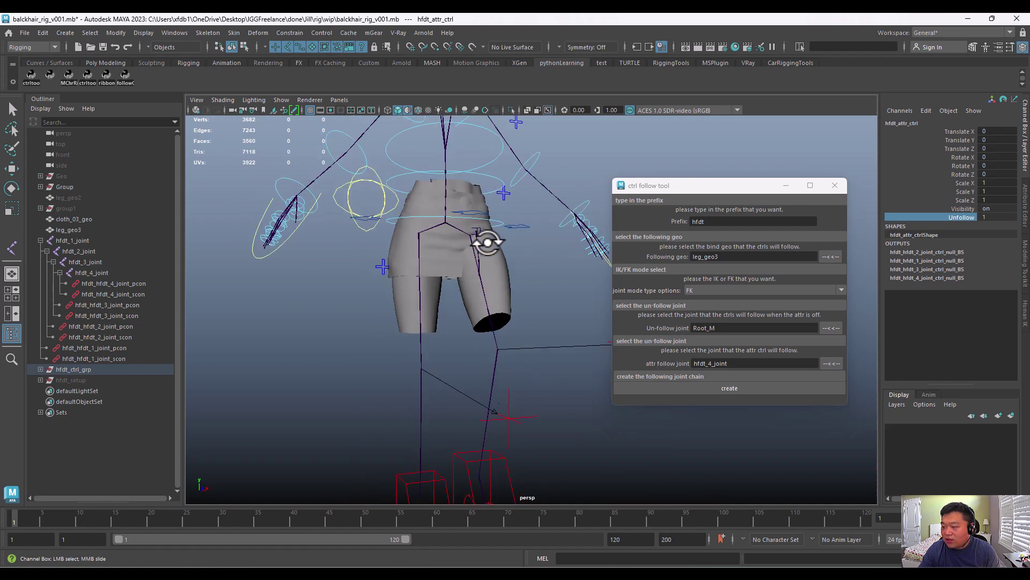
{"action": "middle_click_drag", "start_coordinate": [485, 236], "coordinate": [497, 251], "text": "alt"}
- Move the RootX_M control sideways and rotate it to about -31, 3.5, 21.8 degrees to tilt the whole body
{"action": "left_click", "coordinate": [461, 242]}
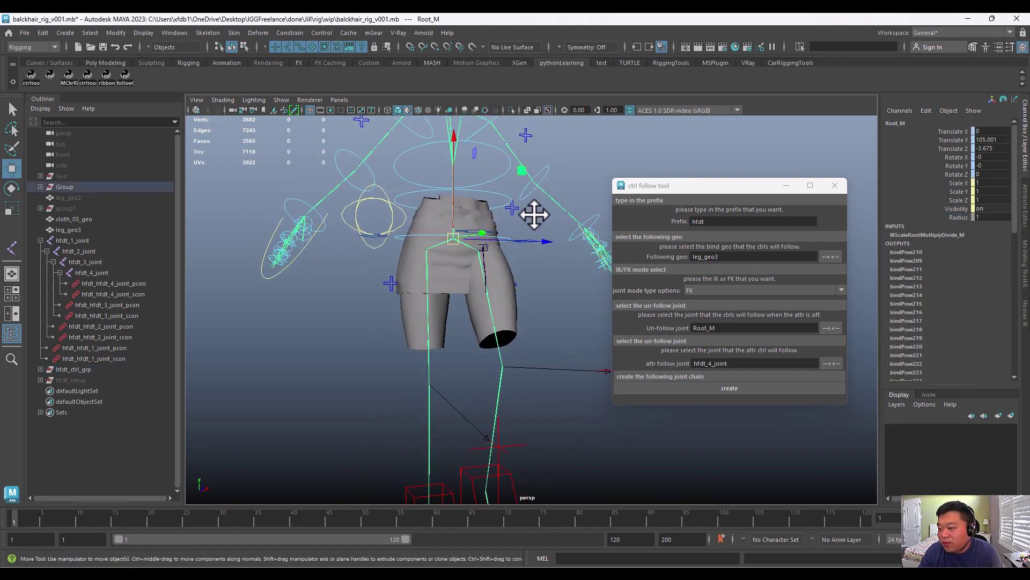
{"action": "left_click_drag", "start_coordinate": [534, 217], "coordinate": [345, 237]}
{"action": "key", "text": "e"}
{"action": "left_click_drag", "start_coordinate": [387, 306], "coordinate": [389, 225]}
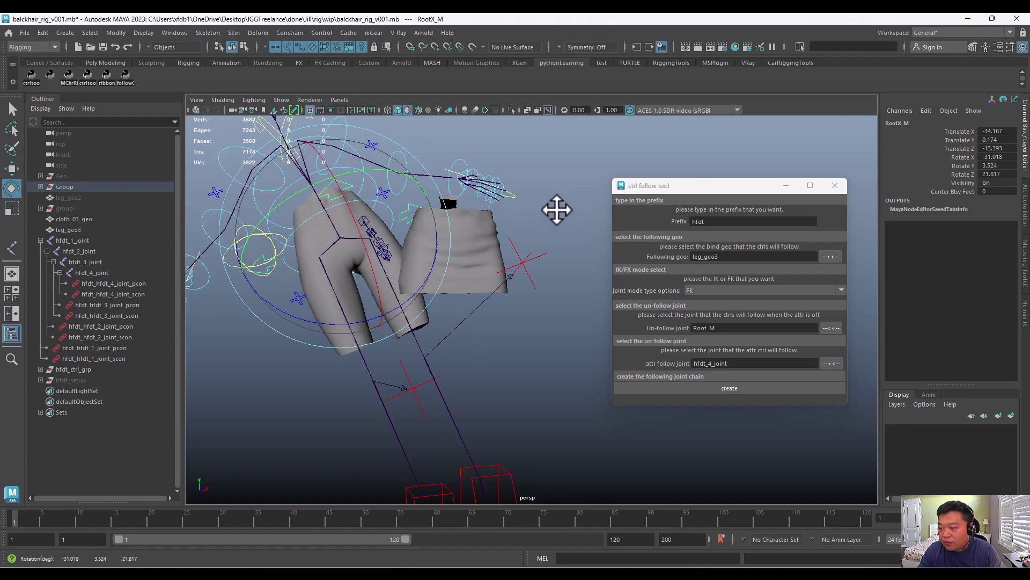
{"action": "left_click", "coordinate": [556, 212]}
- Select hfdt_attr_ctrl on the tilted body and set its Unfollow attribute to 0
{"action": "left_click", "coordinate": [385, 251]}
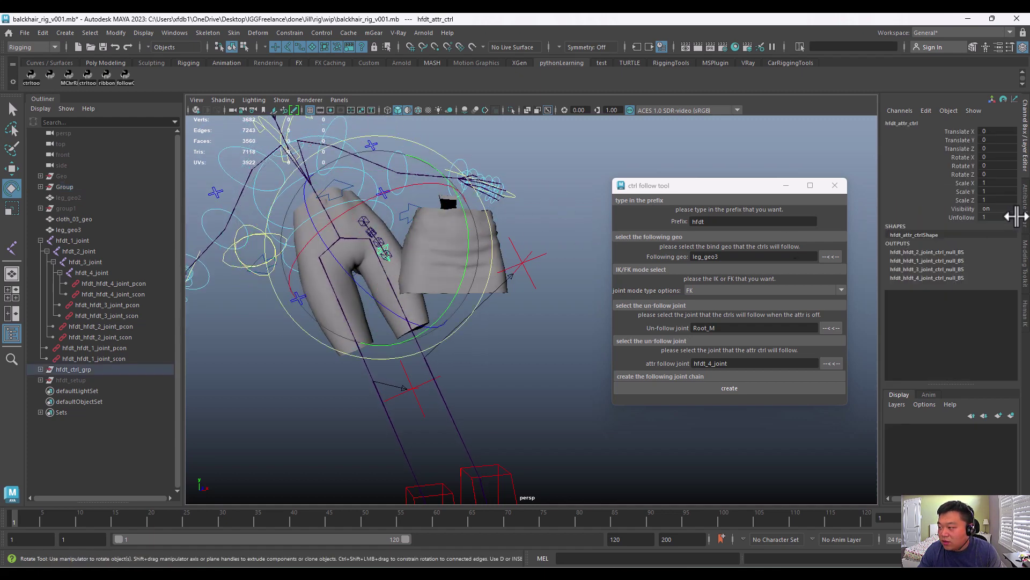
{"action": "left_click", "coordinate": [974, 217]}
{"action": "middle_click_drag", "start_coordinate": [494, 161], "coordinate": [509, 202]}
- Move the IKLeg_L foot control to about -15.1, 28.2, -33.8 to test the controls' following on the tilted body
{"action": "middle_click_drag", "start_coordinate": [475, 354], "coordinate": [460, 268], "text": "alt"}
{"action": "right_click_drag", "start_coordinate": [460, 268], "coordinate": [436, 263], "text": "alt"}
{"action": "left_click_drag", "start_coordinate": [436, 263], "coordinate": [448, 303], "text": "alt"}
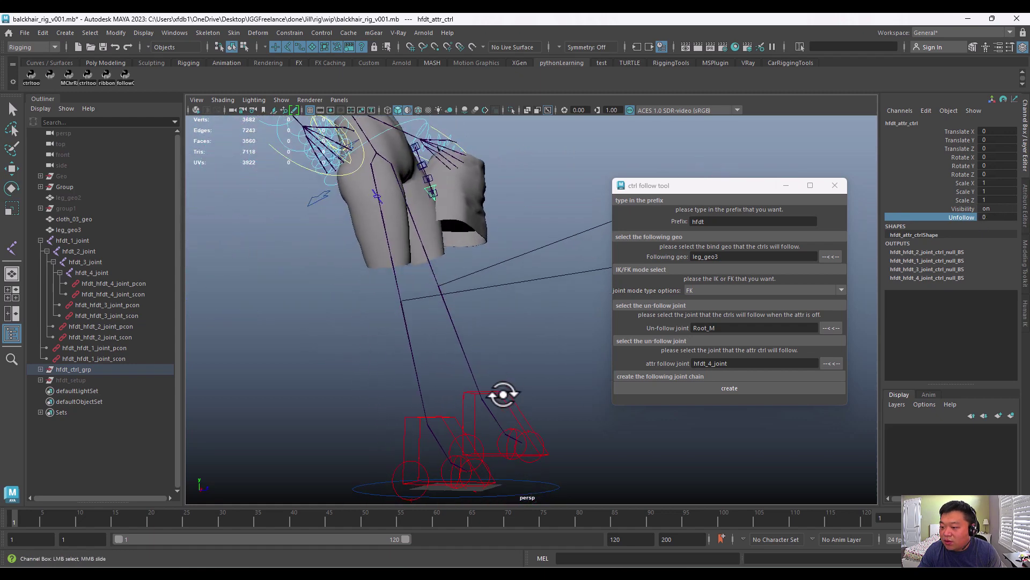
{"action": "left_click", "coordinate": [494, 403]}
{"action": "key", "text": "w"}
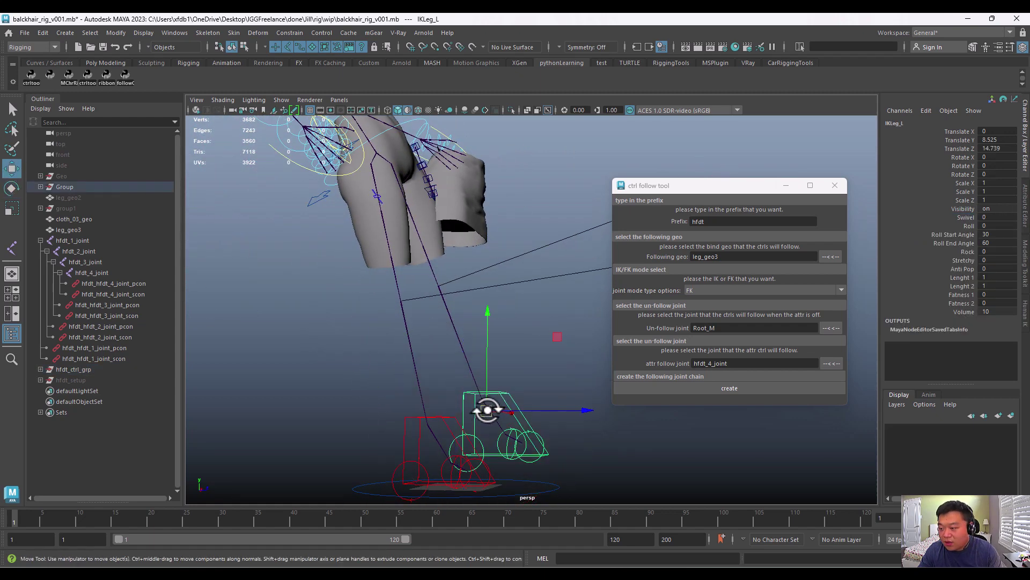
{"action": "middle_click_drag", "start_coordinate": [485, 409], "coordinate": [343, 352]}
{"action": "left_click_drag", "start_coordinate": [342, 353], "coordinate": [379, 376], "text": "alt"}
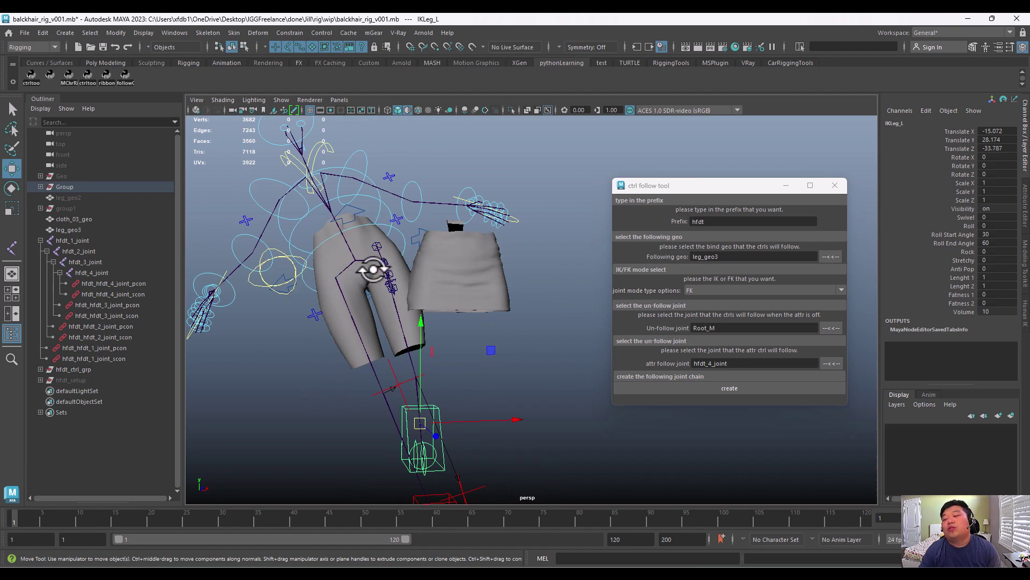
- Select cloth_03_geo and examine where the skirt mesh sits relative to the posed legs and skirt controls
{"action": "left_click", "coordinate": [466, 267]}
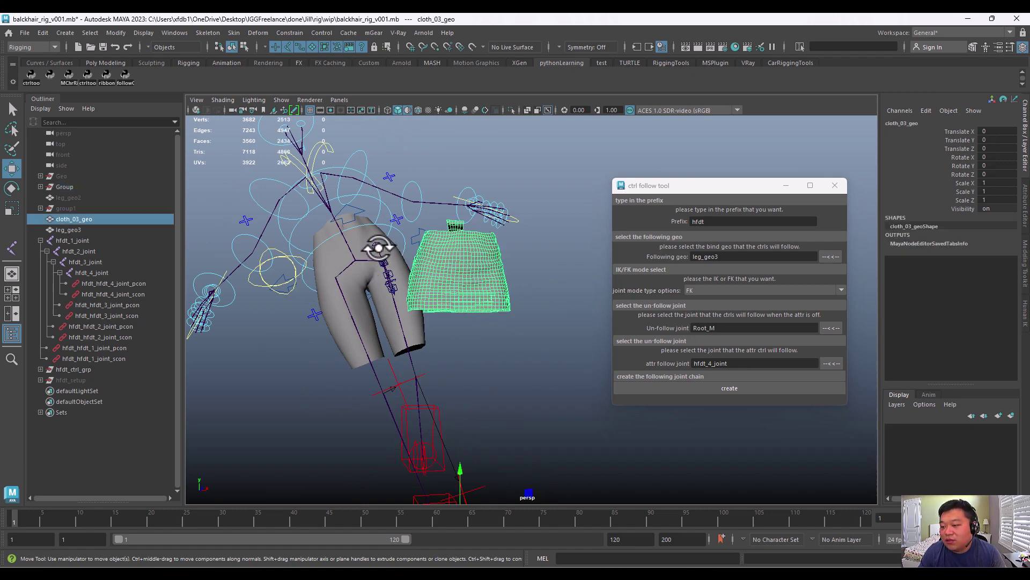
{"action": "right_click_drag", "start_coordinate": [386, 264], "coordinate": [515, 278], "text": "alt"}
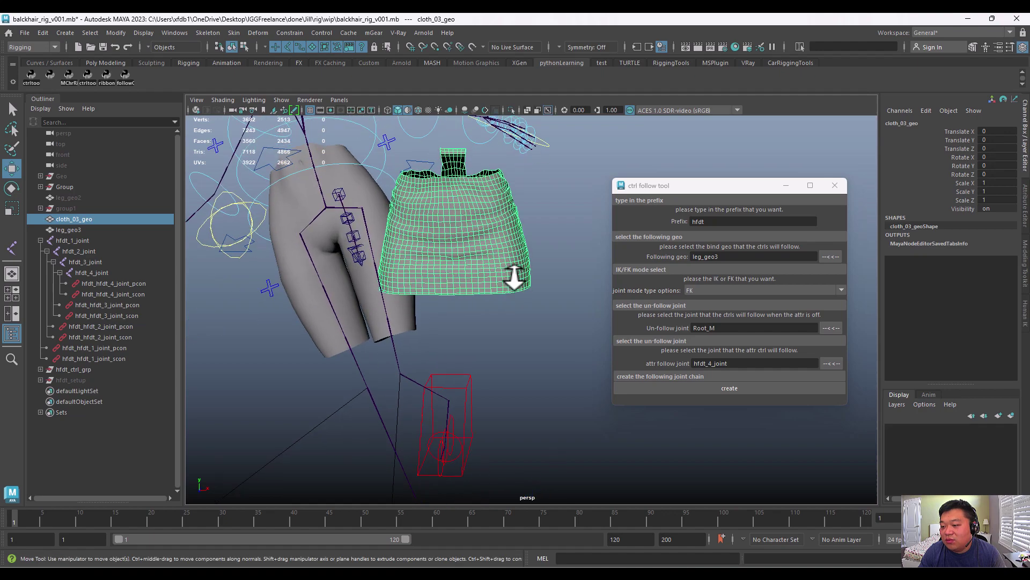
{"action": "middle_click_drag", "start_coordinate": [359, 278], "coordinate": [370, 291], "text": "alt"}
{"action": "right_click_drag", "start_coordinate": [370, 292], "coordinate": [460, 286], "text": "alt"}
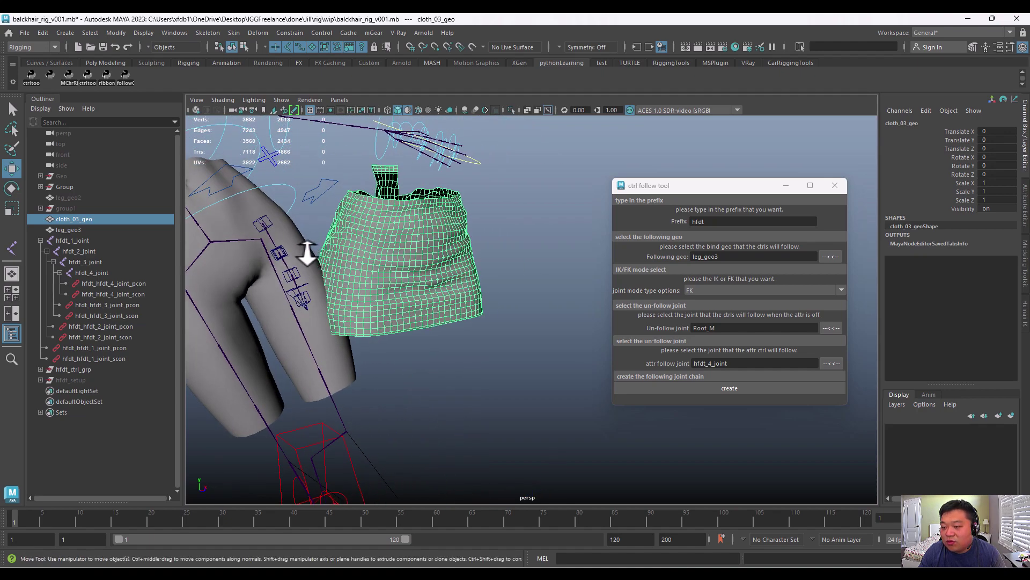
- Try to move the hfdt_hfdt_1_joint_ctrl control at the top of the skirt chain
{"action": "left_click", "coordinate": [267, 220]}
{"action": "left_click_drag", "start_coordinate": [260, 228], "coordinate": [267, 220]}
{"action": "key", "text": "ctrl+z"}
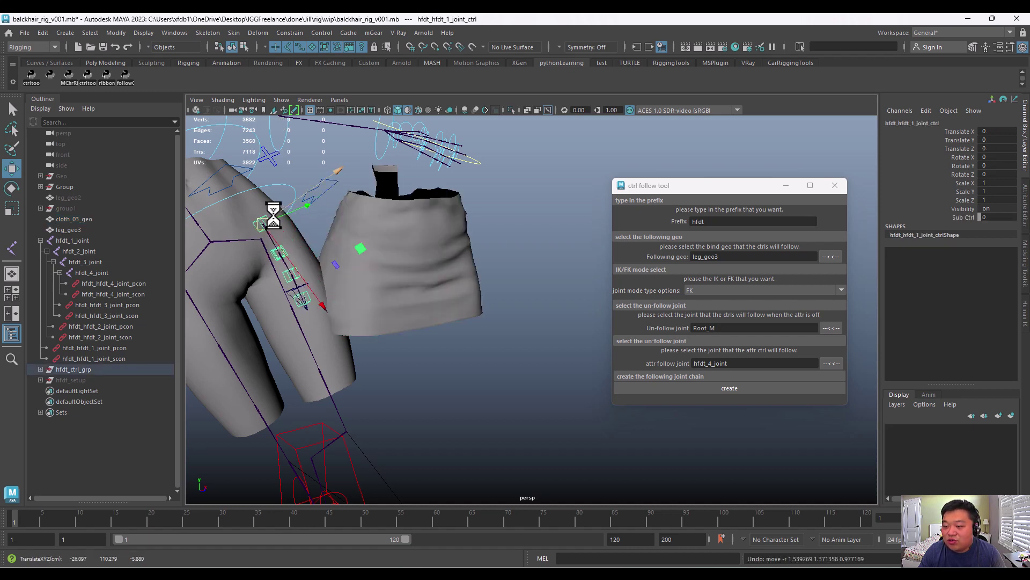